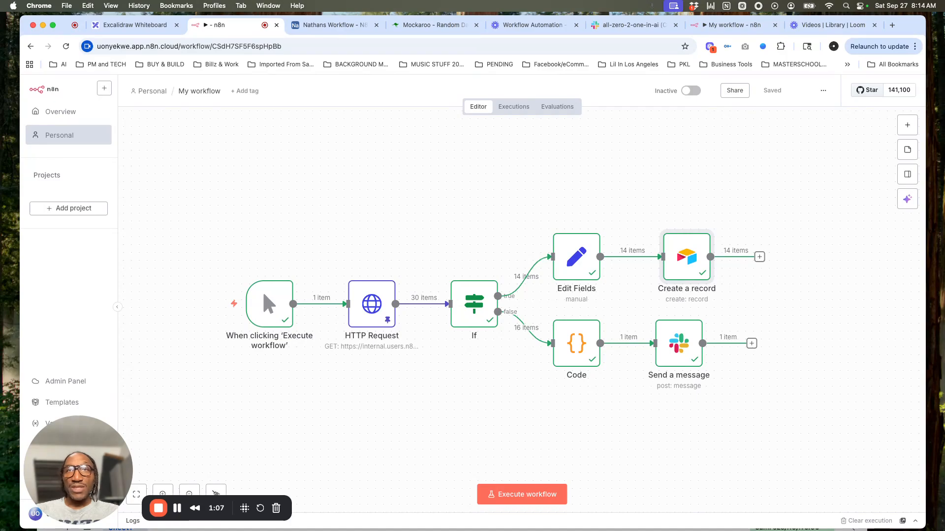
Execute the whole order workflow in n8n, then switch to the Nathans Workflow Airtable base.
mouse_move(222, 305)
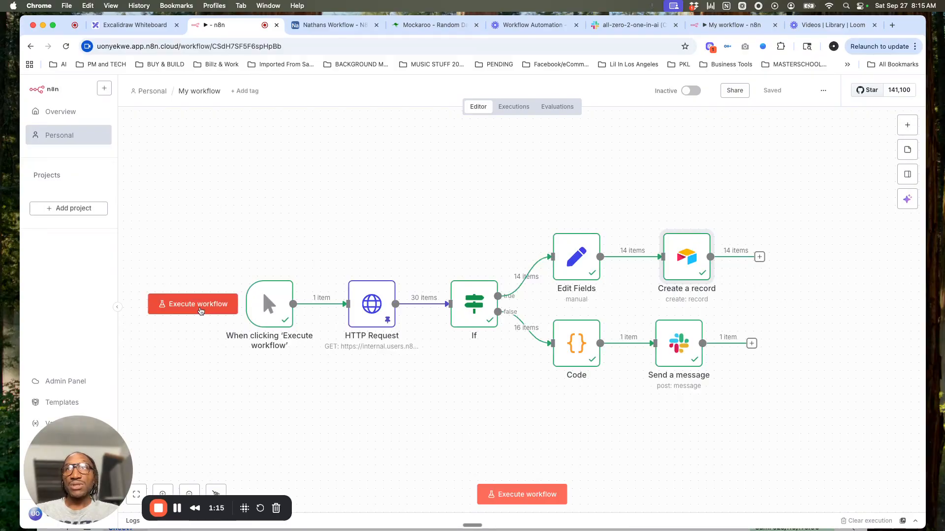
click(200, 311)
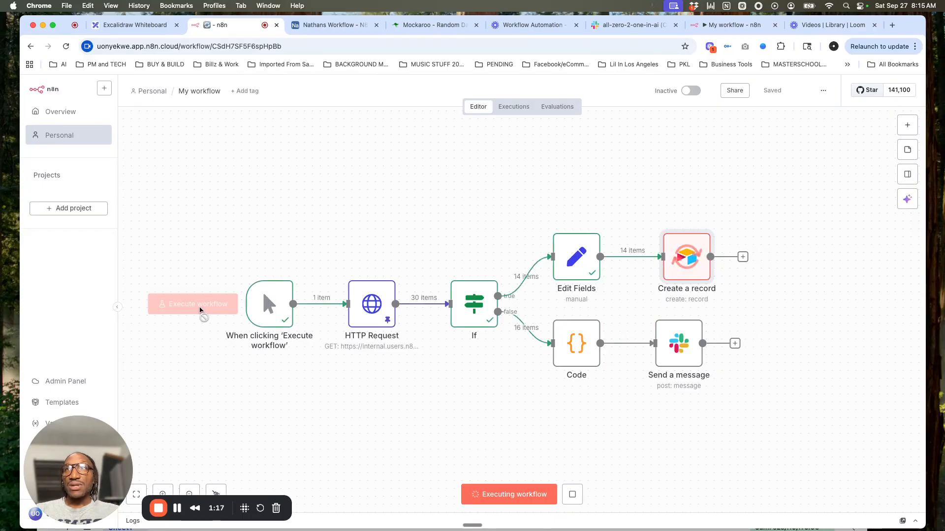
click(323, 27)
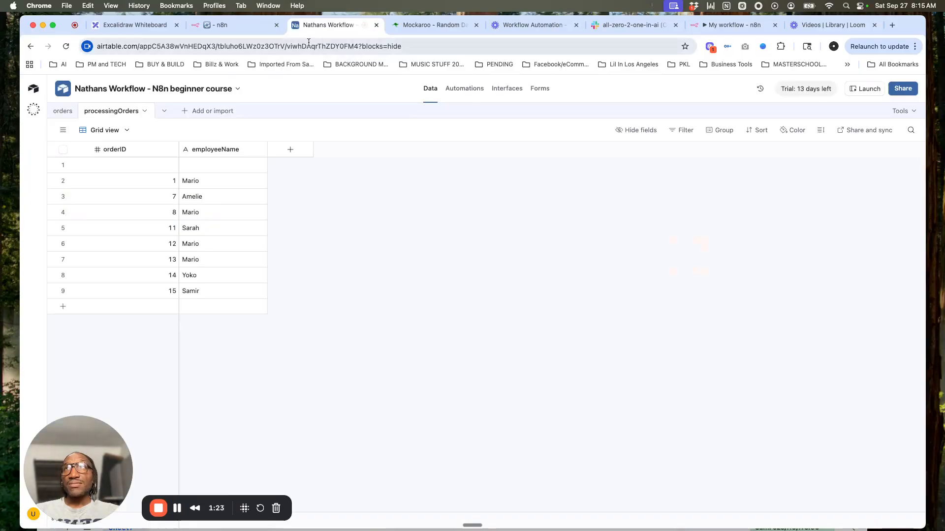
After reviewing the processingOrders records, go back to the n8n workflow.
click(236, 26)
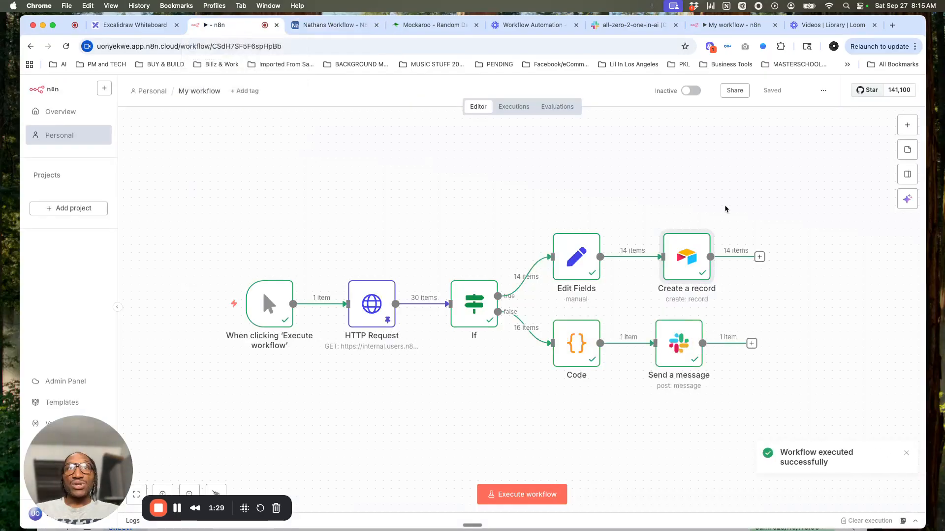
click(628, 23)
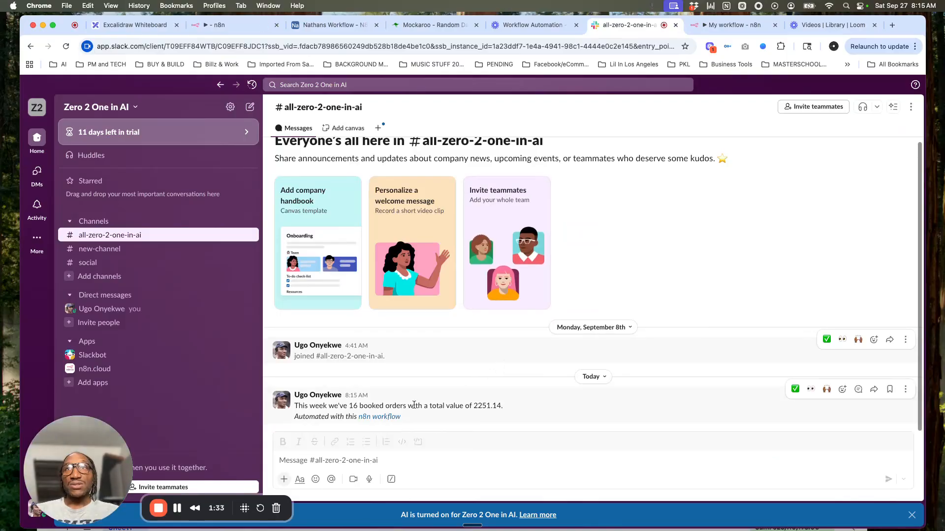
click(226, 25)
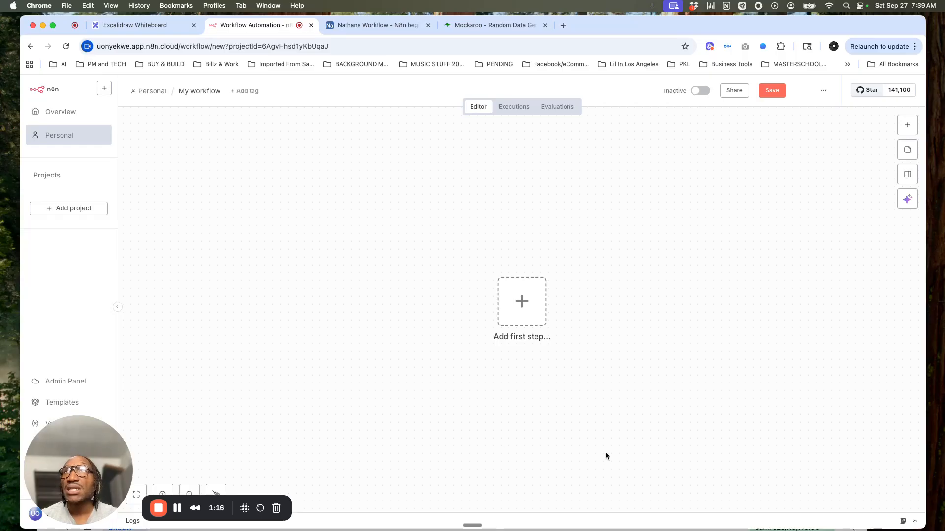
Switch to the Excalidraw Whiteboard showing the six planned workflow steps.
click(161, 28)
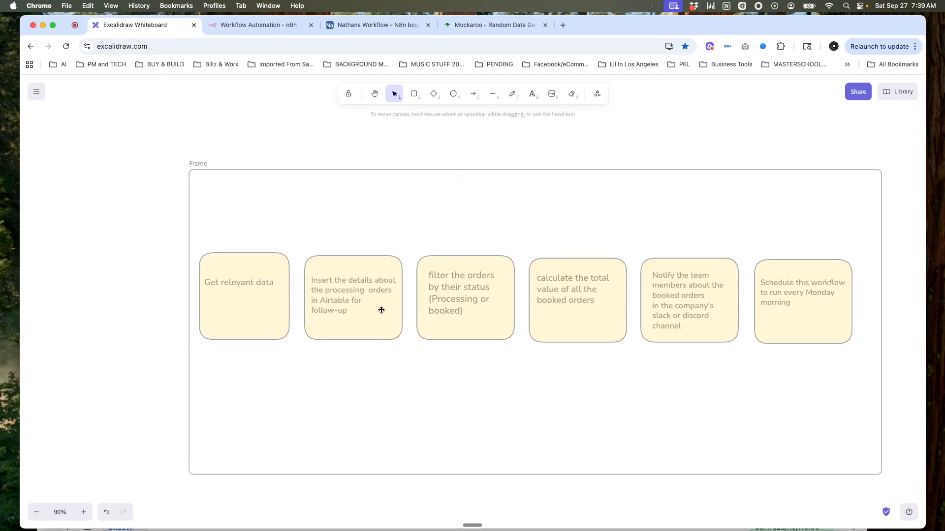
Change the second card to 'Insert the details about the orders', then return to n8n.
double_click(364, 290)
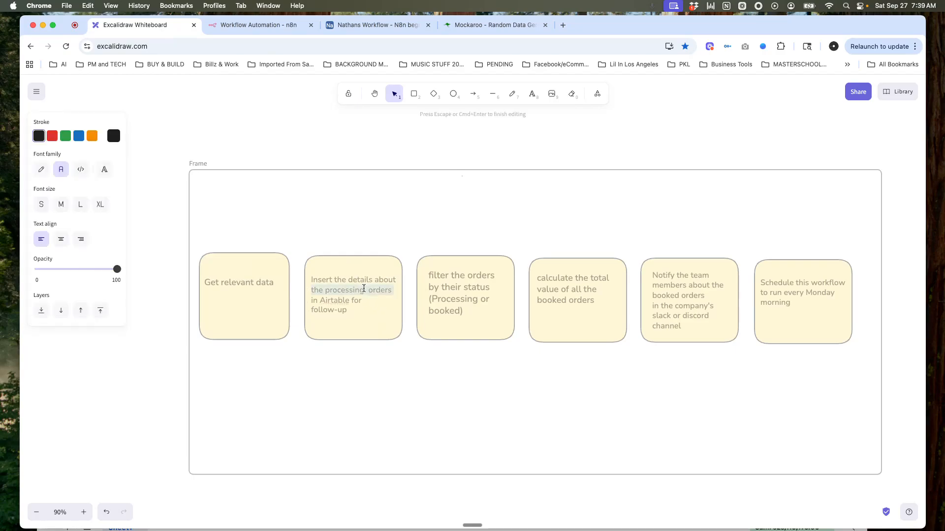
click(364, 289)
key(BackSpace)
key(BackSpace)
key(BackSpace)
key(BackSpace)
key(BackSpace)
key(BackSpace)
key(BackSpace)
key(BackSpace)
key(BackSpace)
key(BackSpace)
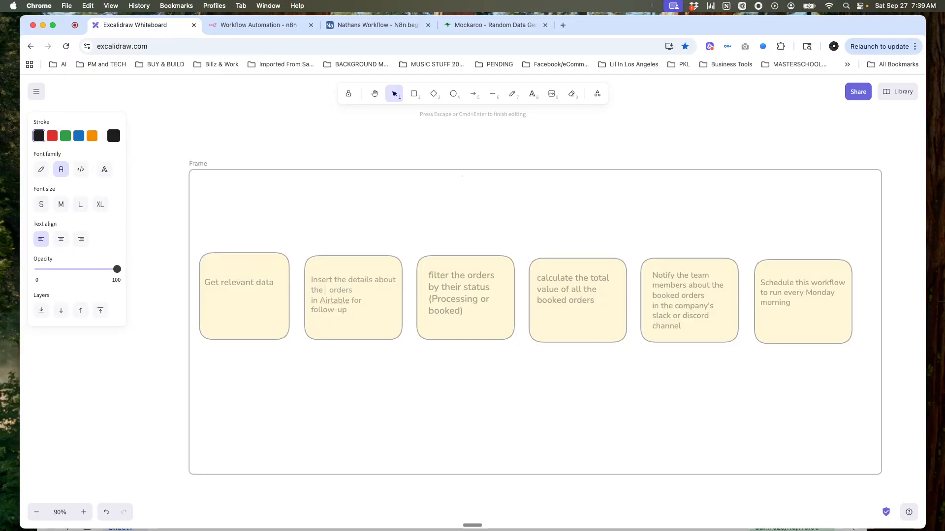
key(BackSpace)
click(379, 330)
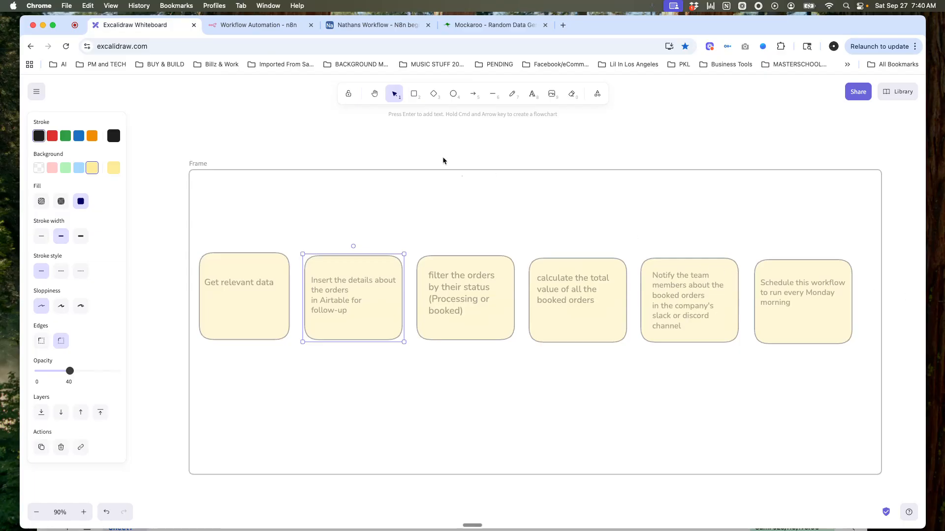
click(282, 27)
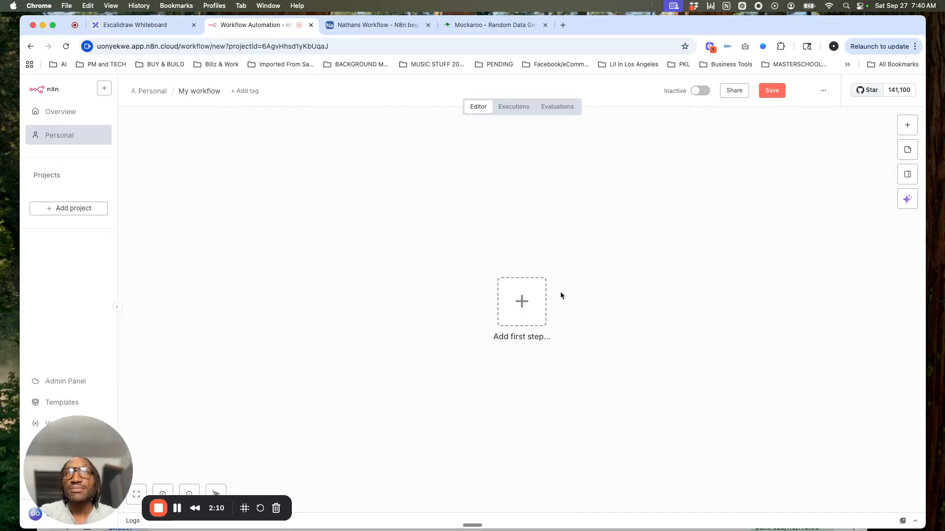
Add a 'When clicking Execute workflow' manual trigger, placed left of the canvas centre.
click(523, 302)
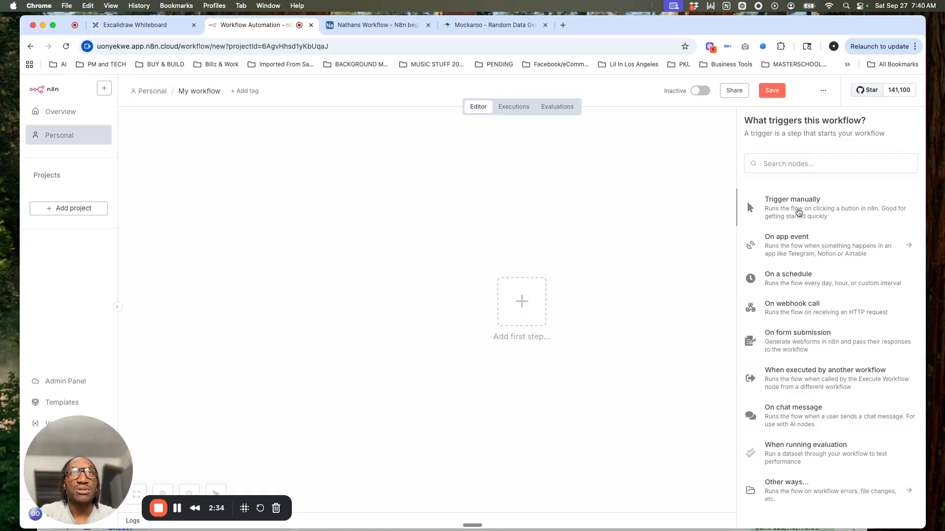
click(799, 213)
drag(522, 321, 377, 304)
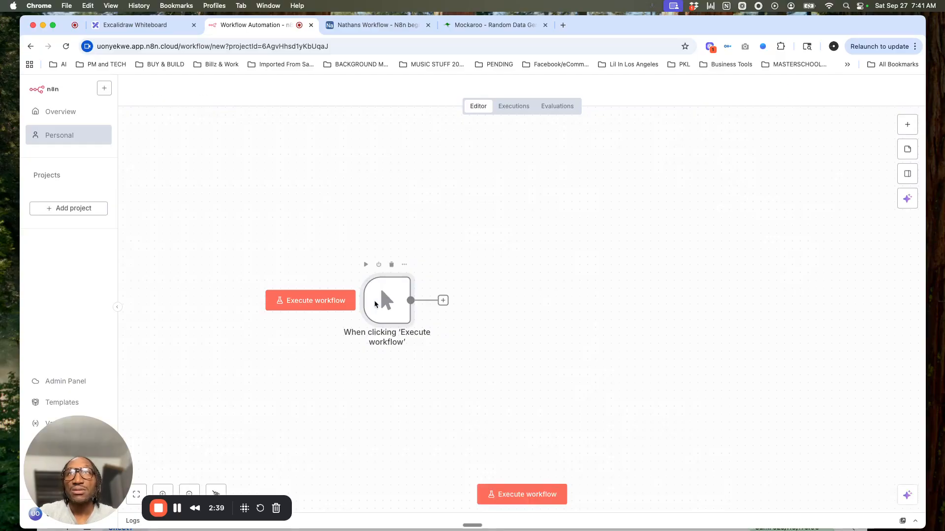
double_click(374, 304)
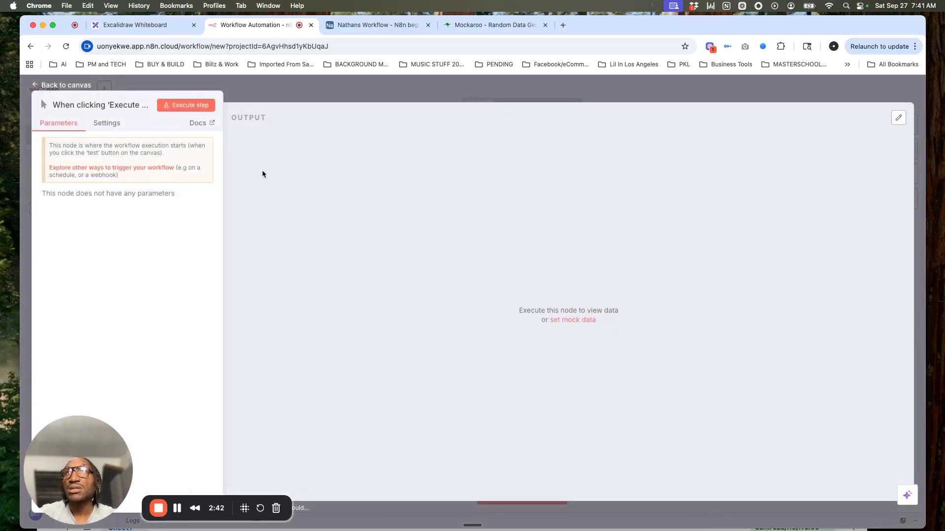
click(532, 92)
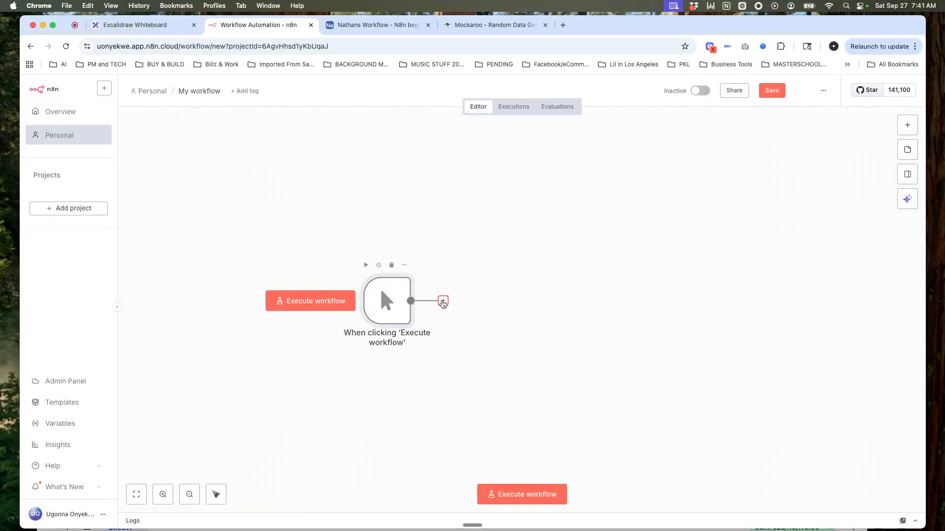
Add an HTTP Request node after the manual trigger, found by searching 'http'.
click(443, 301)
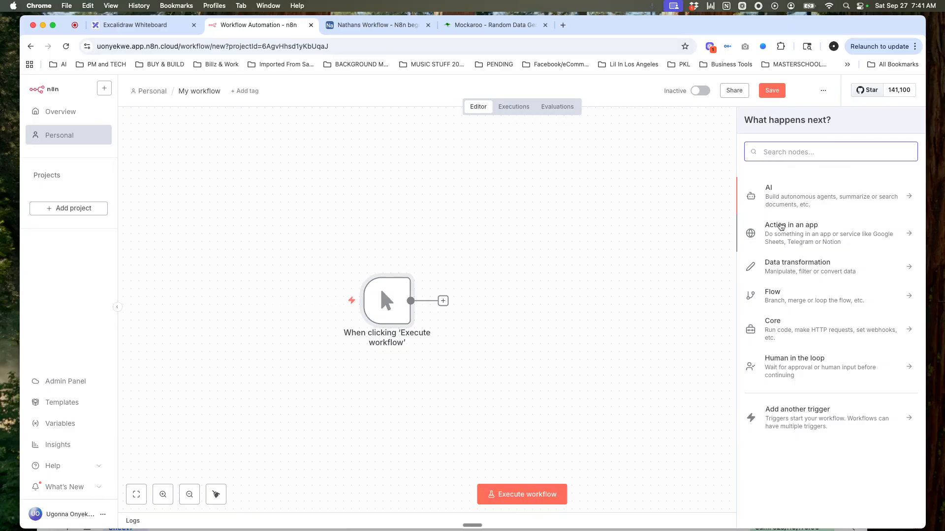
text(htto)
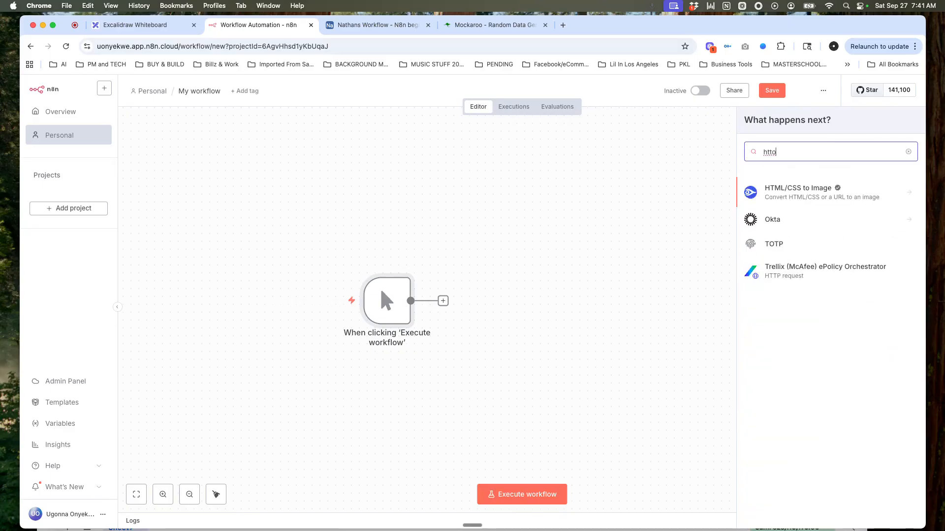
key(BackSpace)
key(BackSpace)
text(tp)
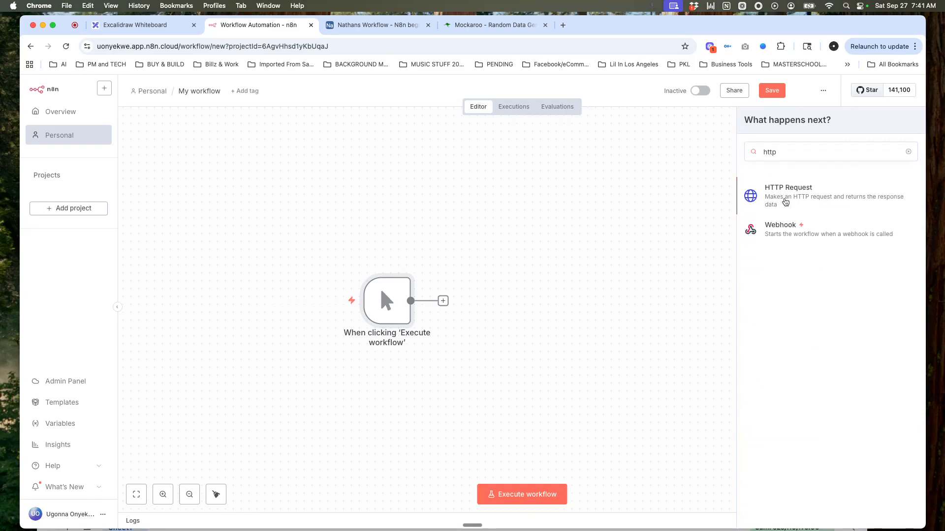
click(785, 202)
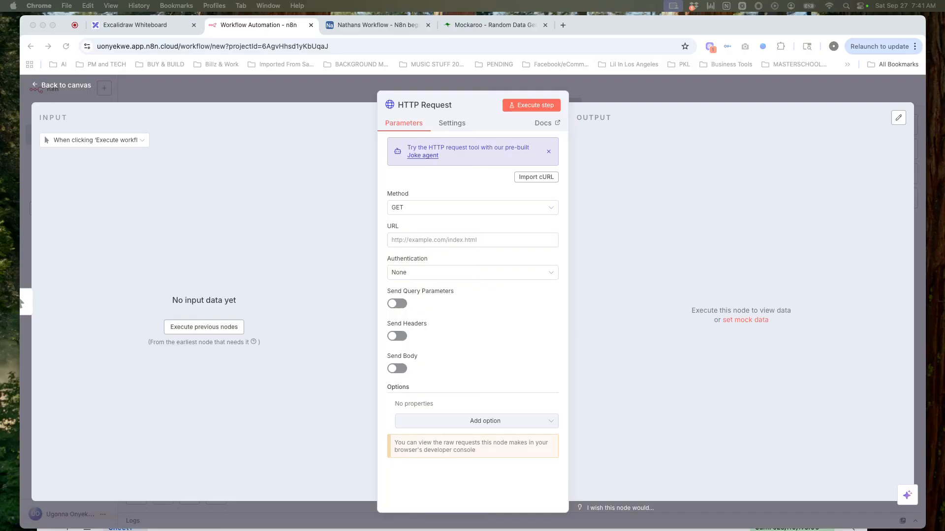
text(https://internal.users.n8n.cloud/webhook/custom-erp)
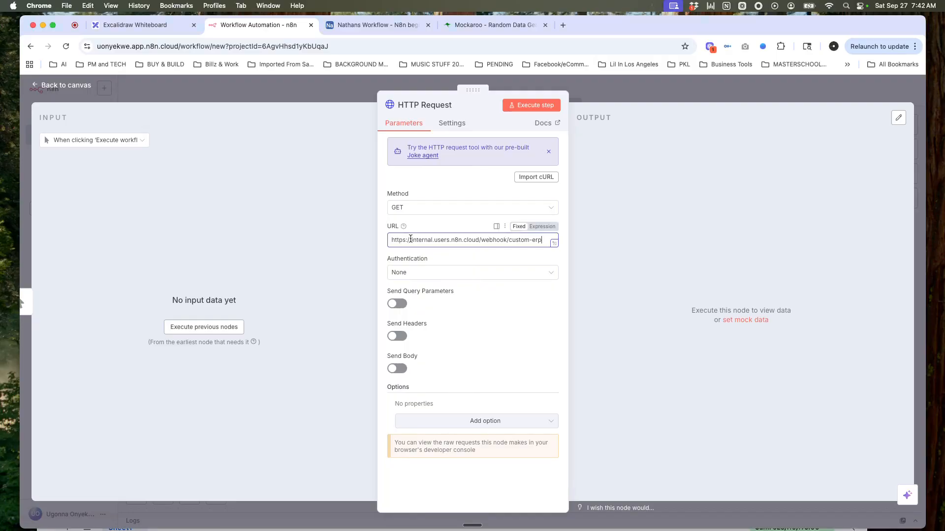
click(361, 243)
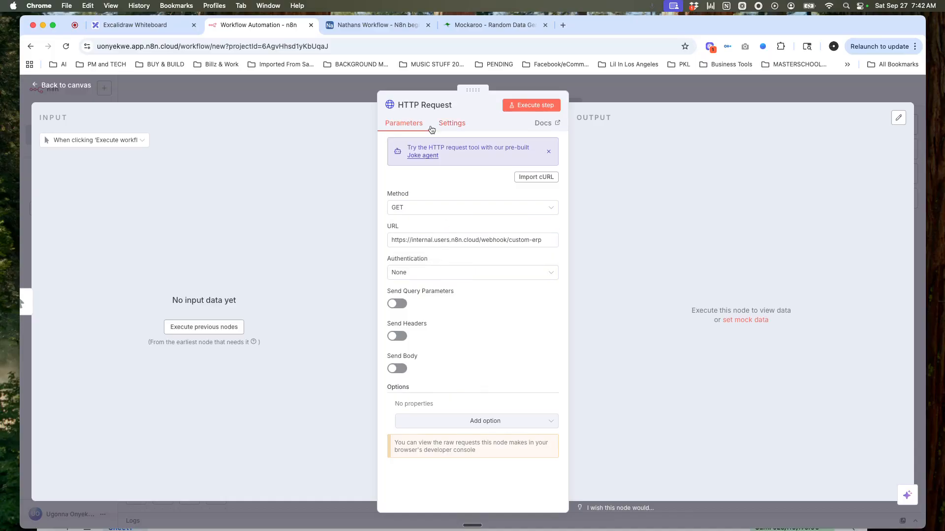
click(469, 29)
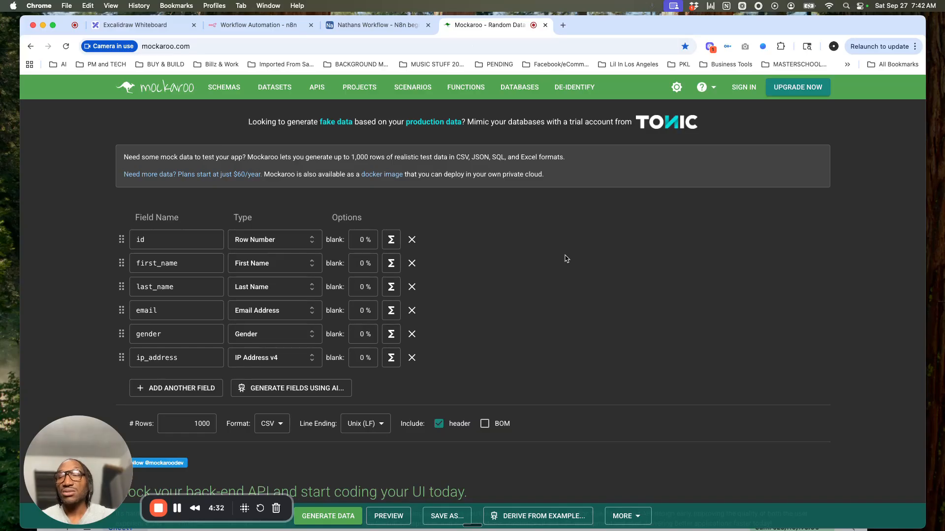
Go back from Mockaroo to the n8n HTTP Request node's parameters.
click(263, 22)
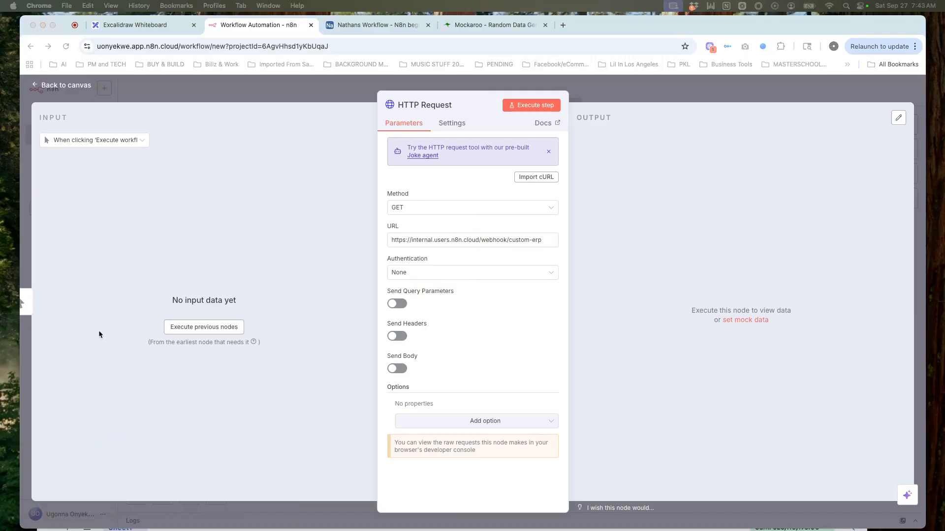
Authenticate with Generic Credential Type > Header Auth using the ABC Corp (N8N L1 Course) credential.
click(549, 277)
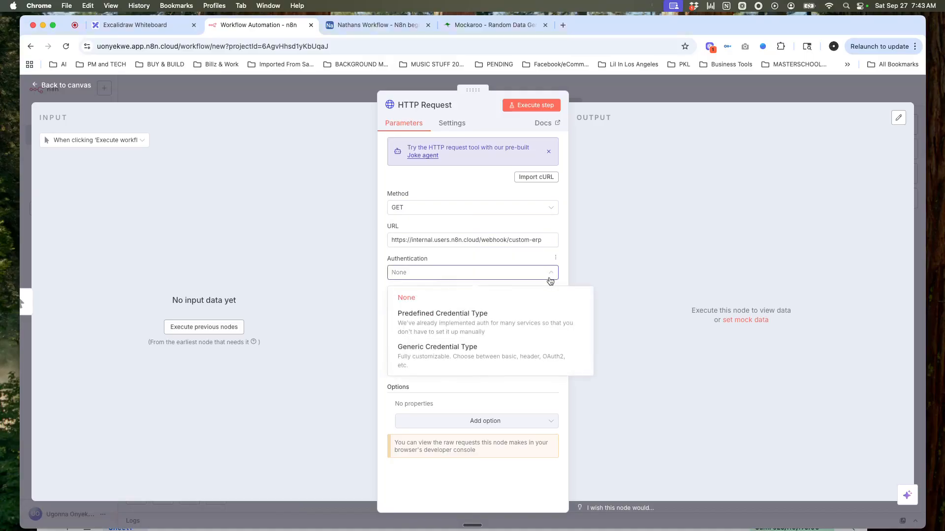
click(509, 349)
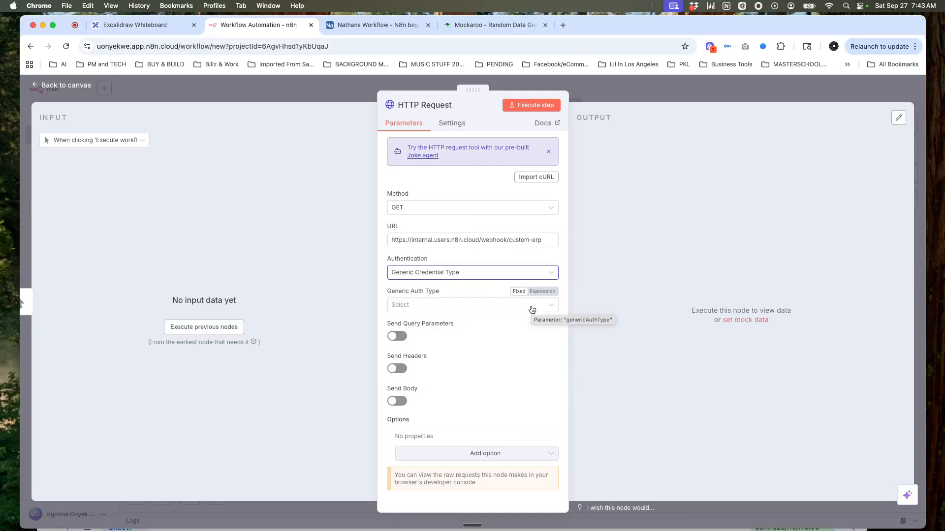
click(547, 309)
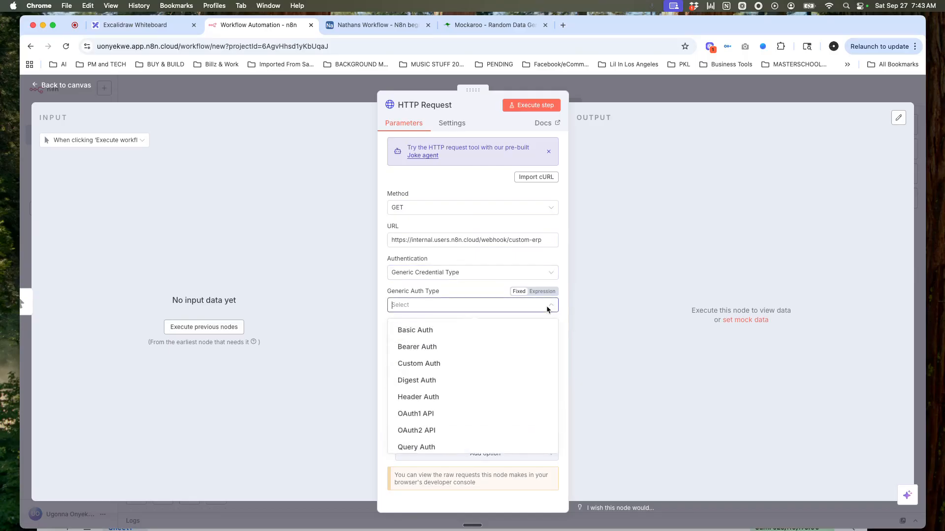
click(458, 397)
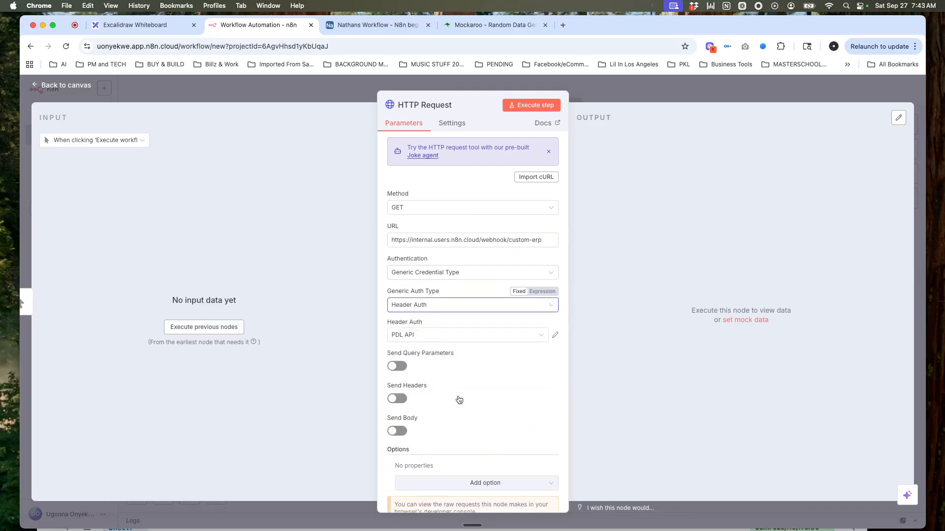
click(539, 340)
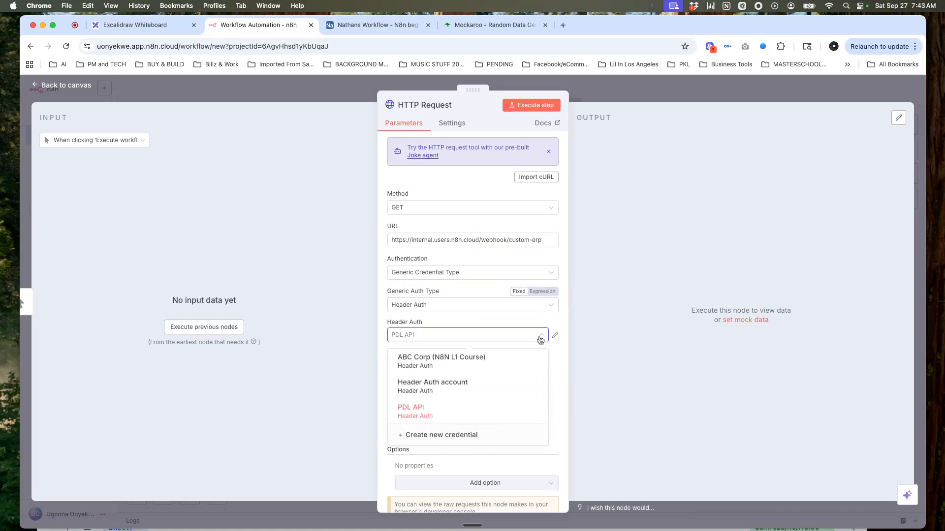
click(504, 364)
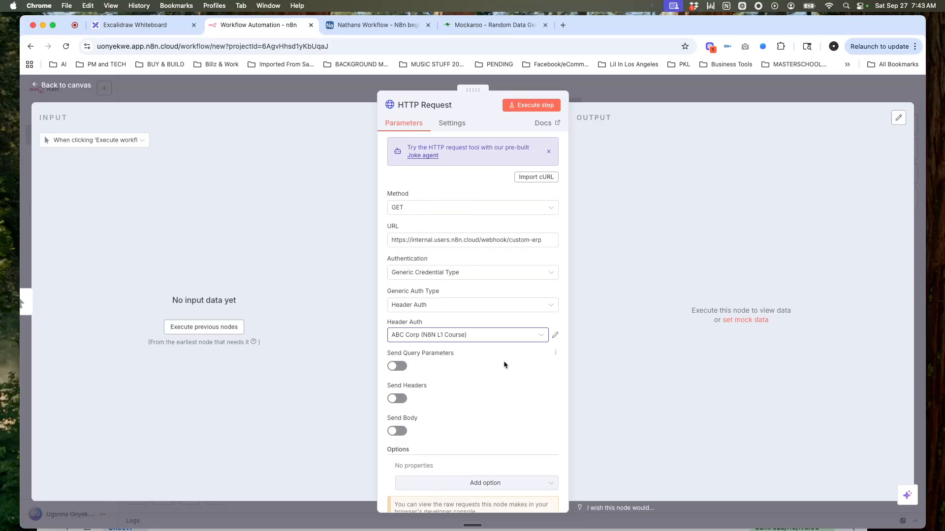
Open the ABC Corp credential's settings to view its api_key header name and value.
click(540, 337)
click(540, 336)
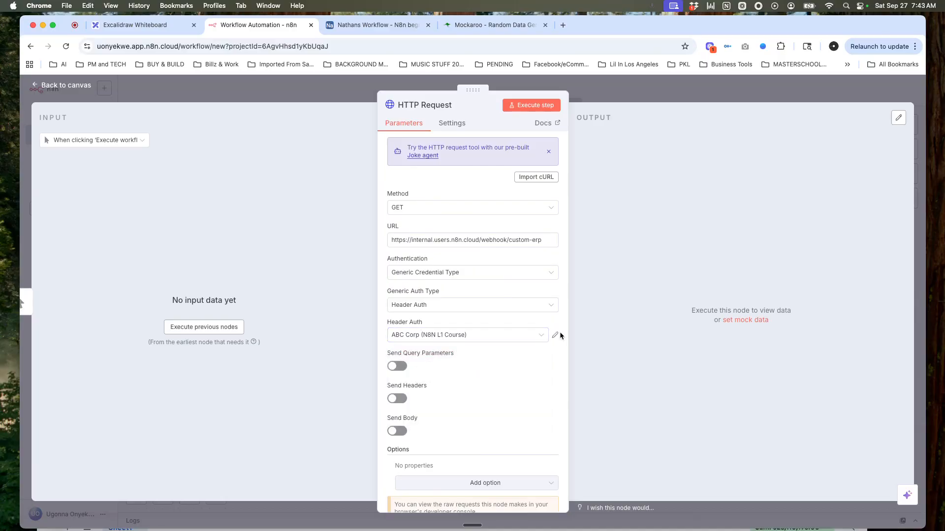
click(555, 335)
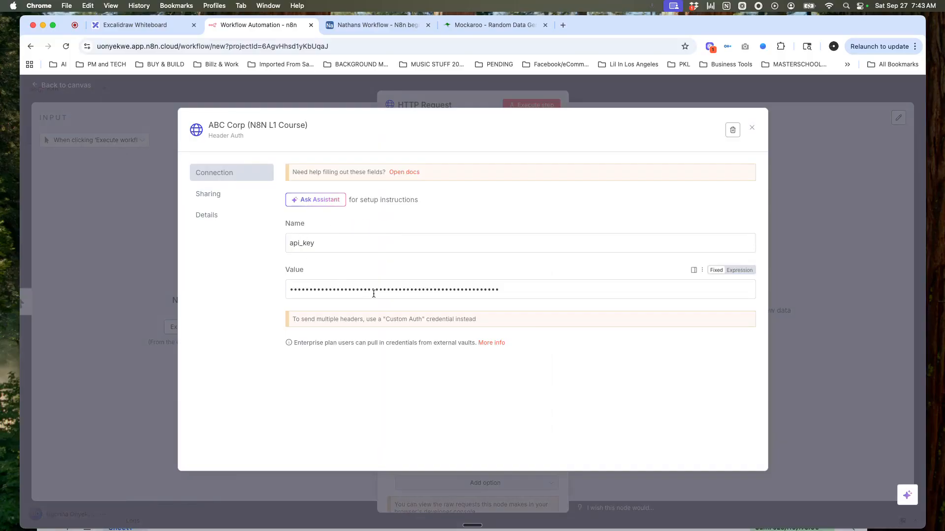
key(ctrl+Up)
key(ctrl+Up)
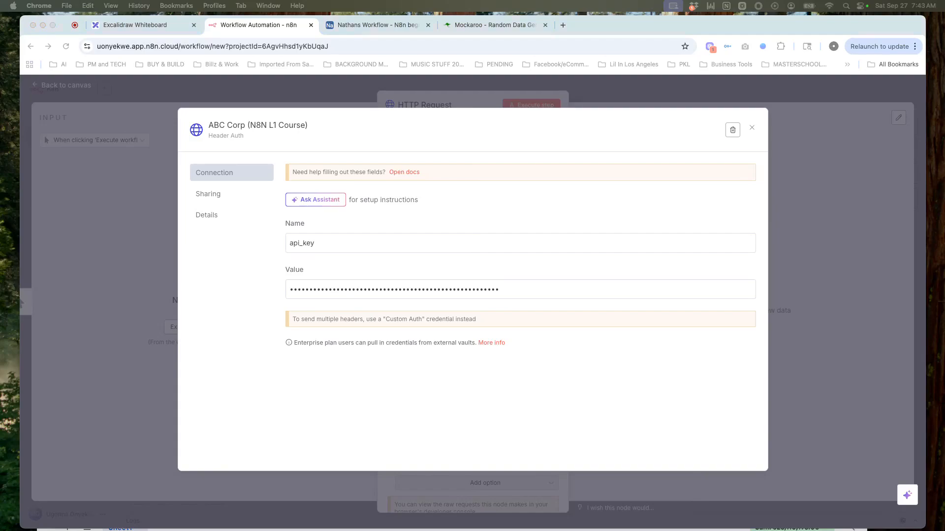
click(751, 129)
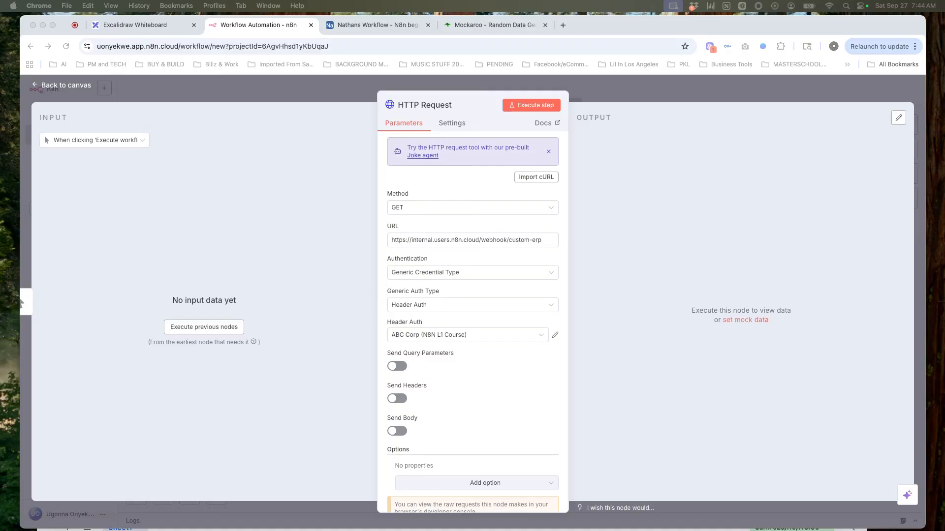
Turn on Send Headers and enter unique_id as the custom header name.
click(425, 393)
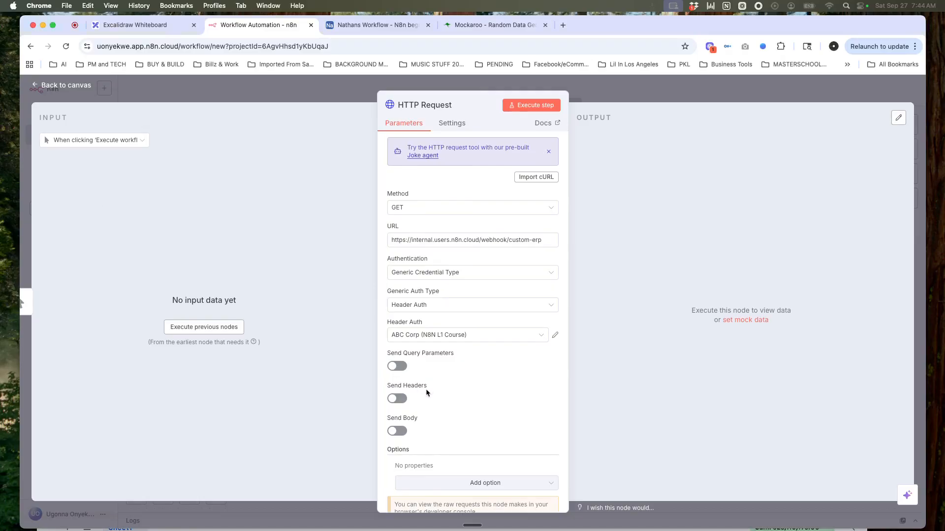
click(398, 399)
scroll(485, 388, down, 3)
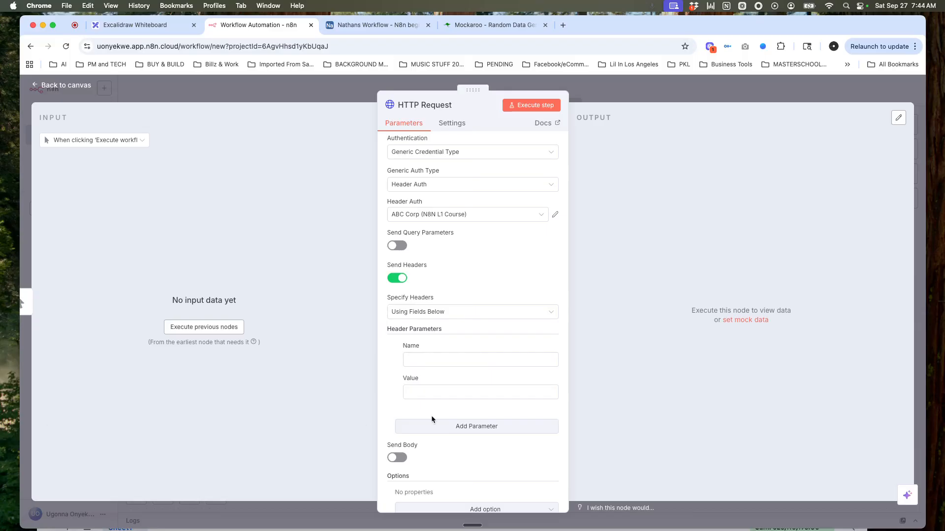
scroll(431, 415, down, 2)
click(433, 308)
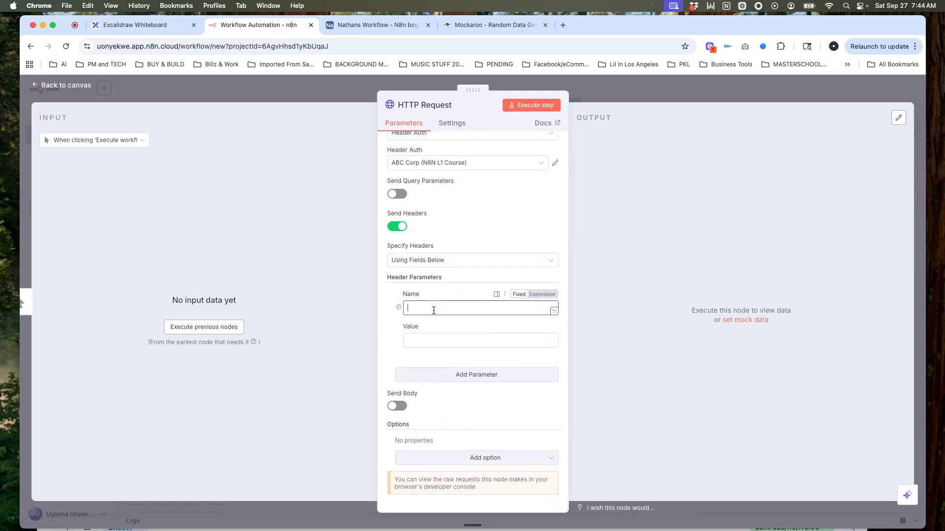
text(unique)
text(_id)
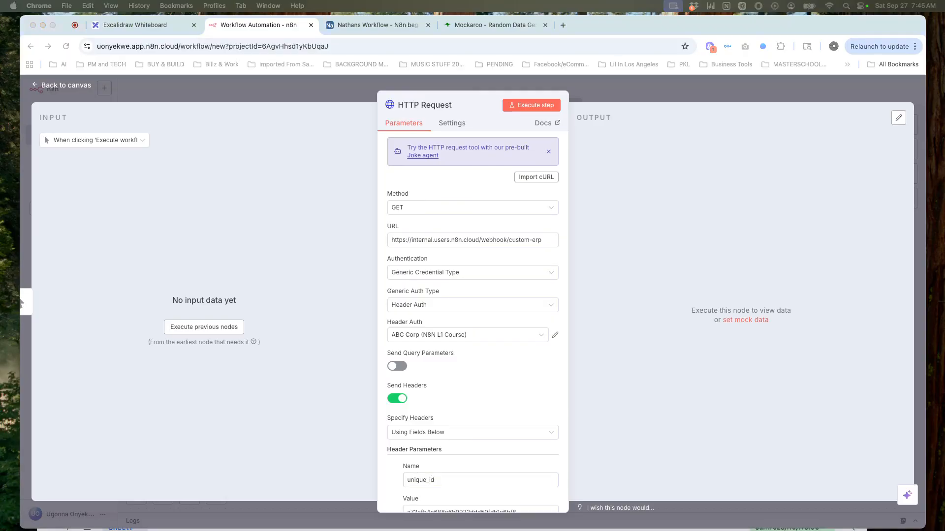
click(221, 155)
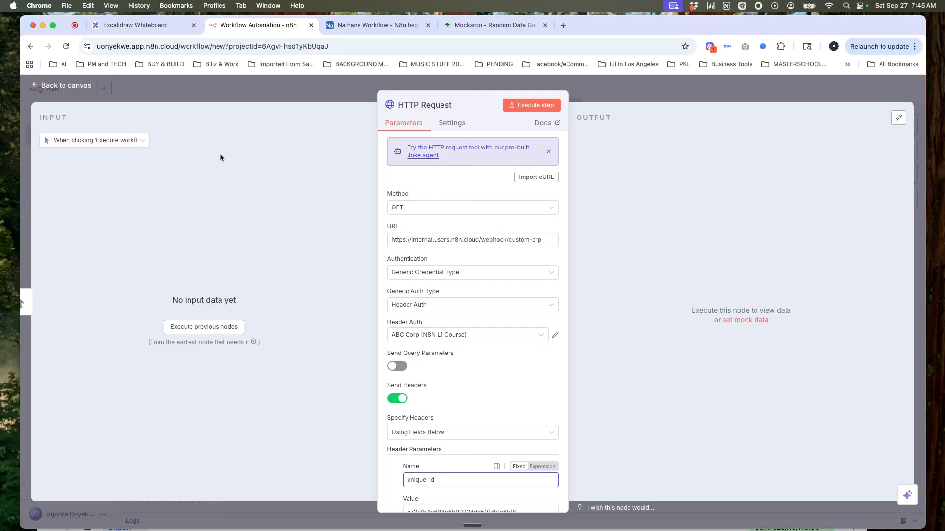
click(251, 131)
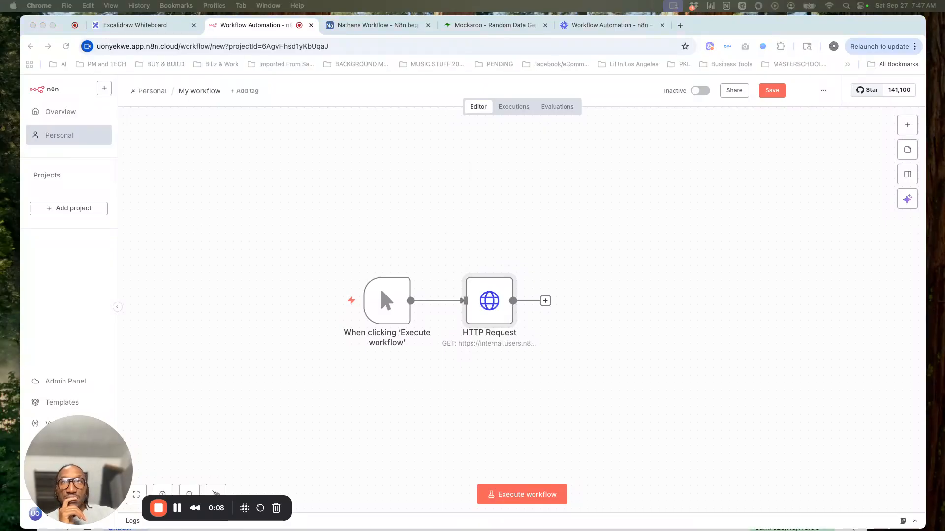
Execute the whole workflow, then open the HTTP Request node's output of 30 orders.
click(481, 299)
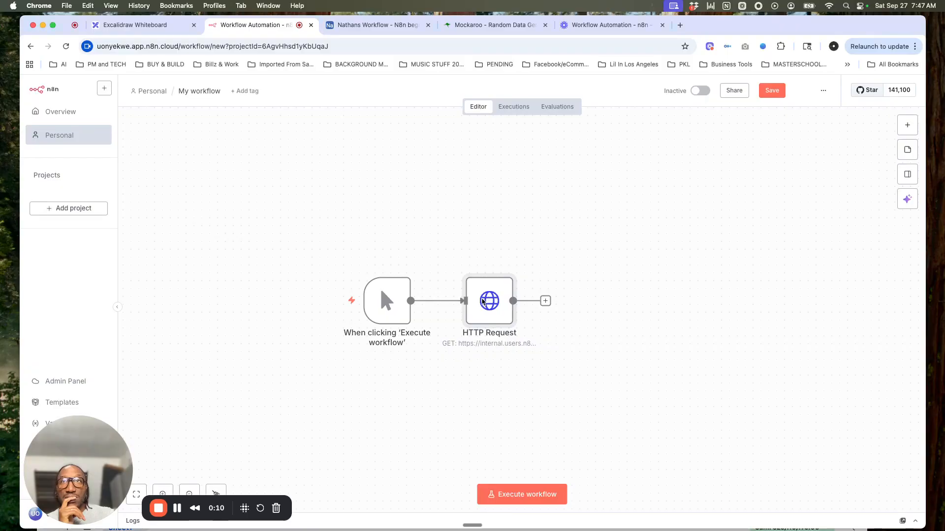
mouse_move(383, 301)
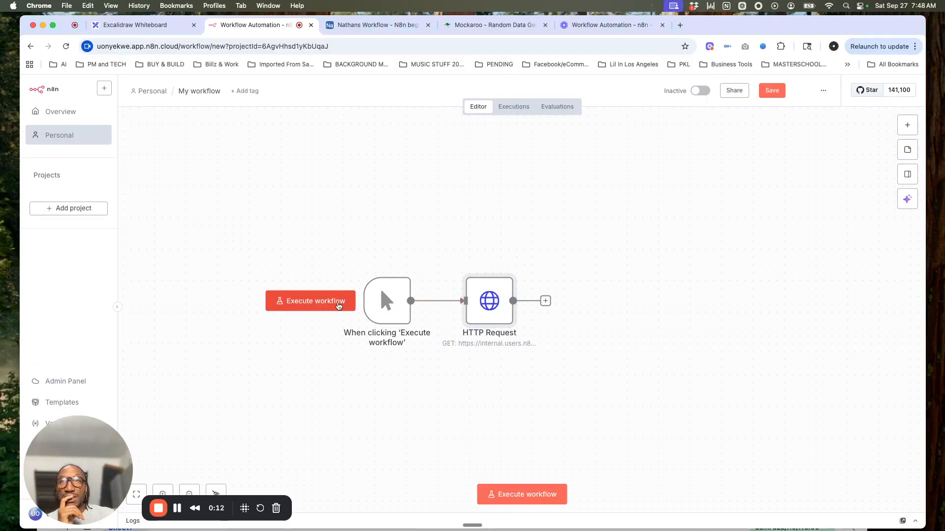
click(338, 306)
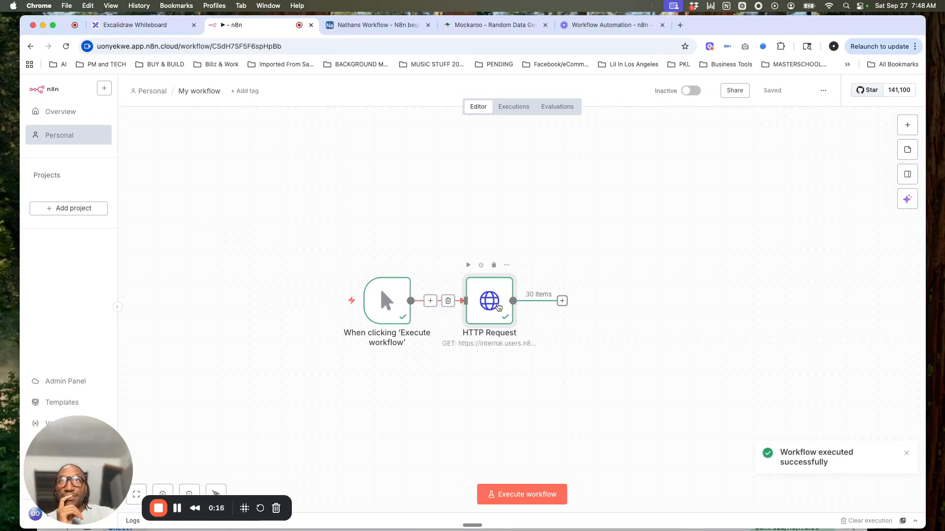
double_click(391, 301)
click(893, 91)
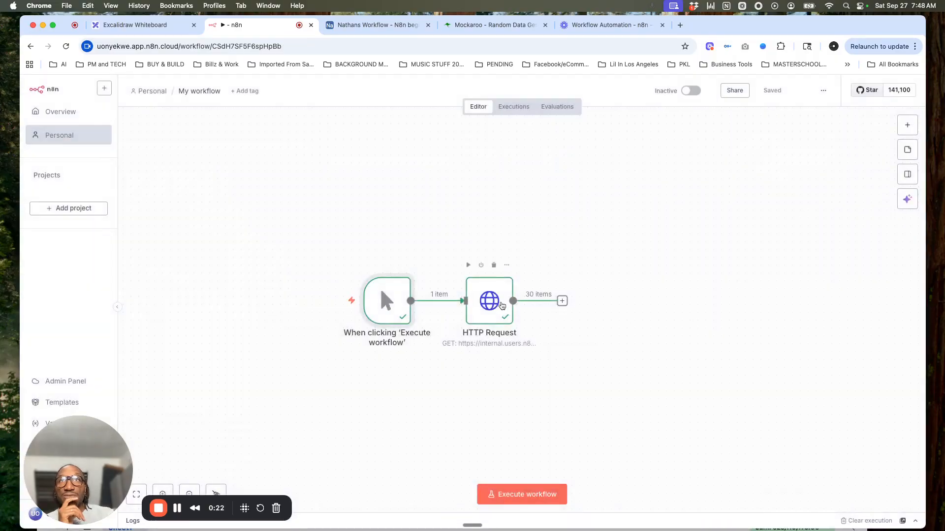
double_click(501, 305)
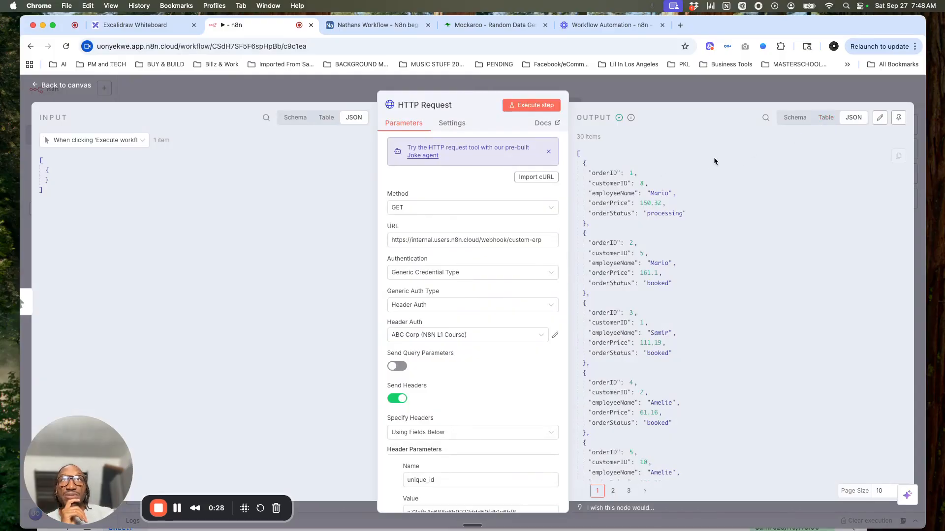
Page through the 30 orders in Table view and pin them as the HTTP Request's test data.
click(826, 122)
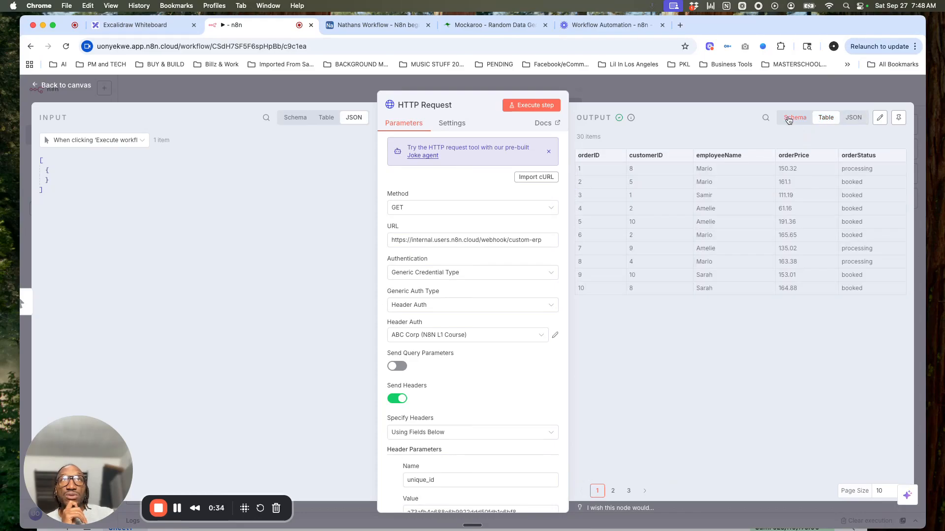
click(791, 121)
click(824, 119)
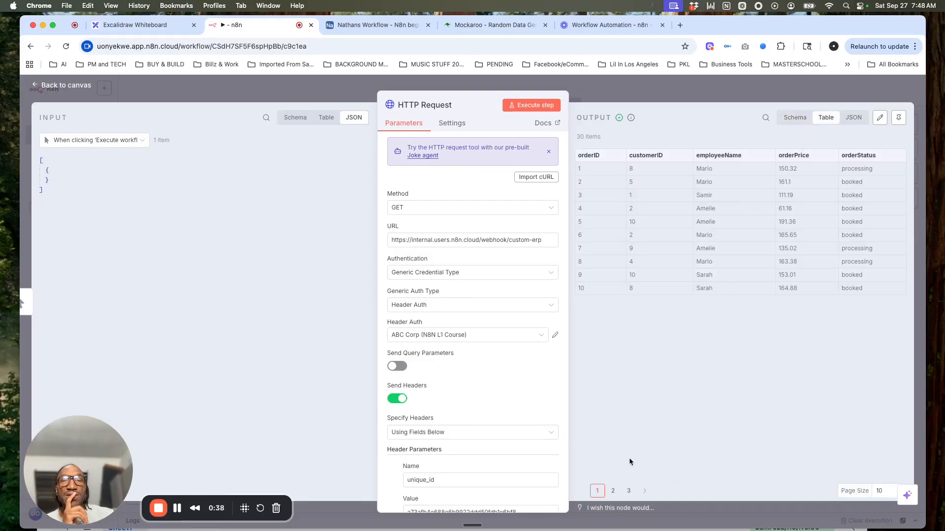
click(614, 490)
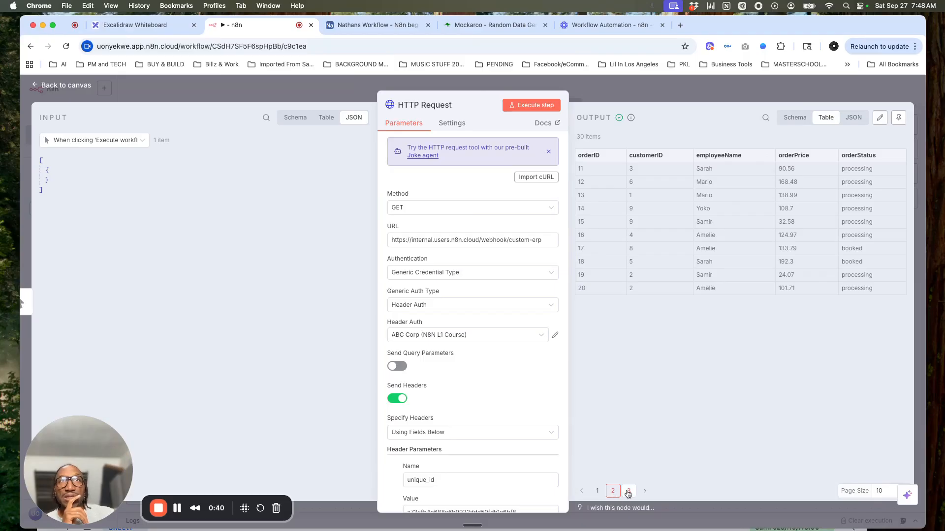
click(628, 491)
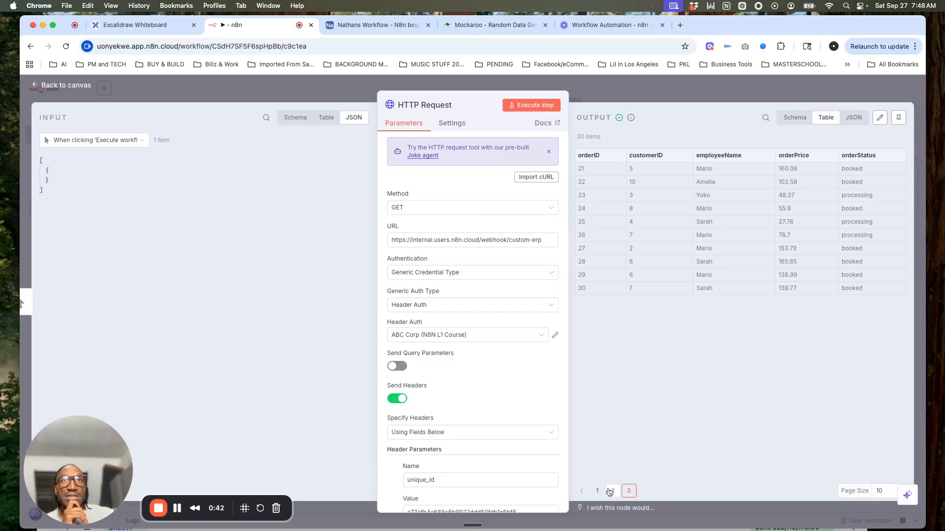
click(596, 491)
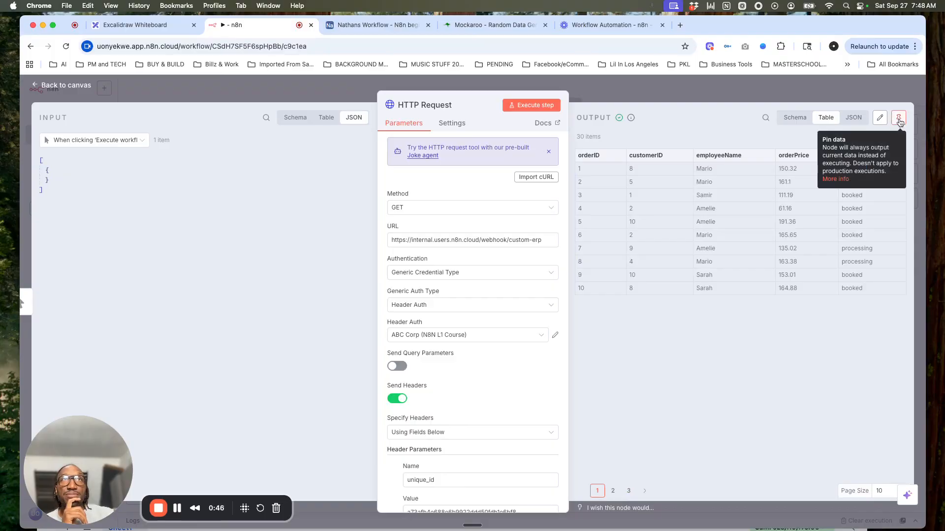
click(898, 119)
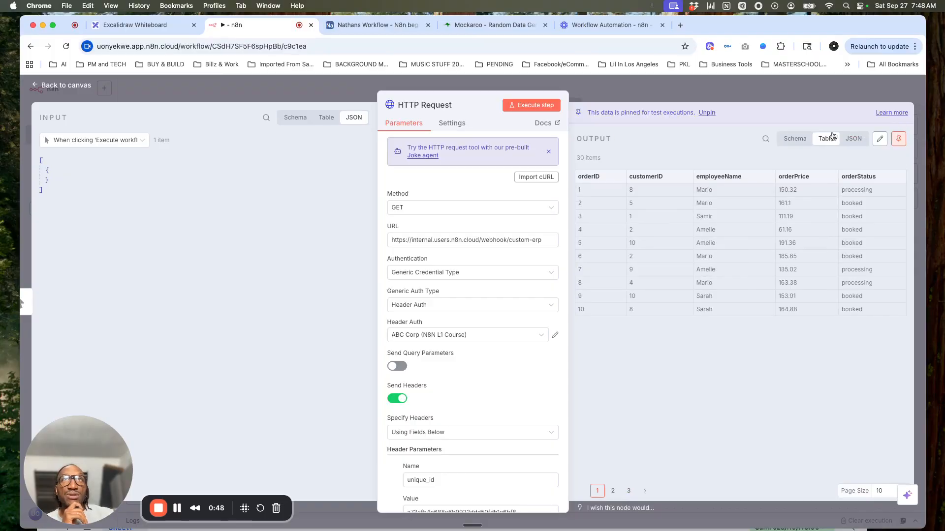
click(811, 94)
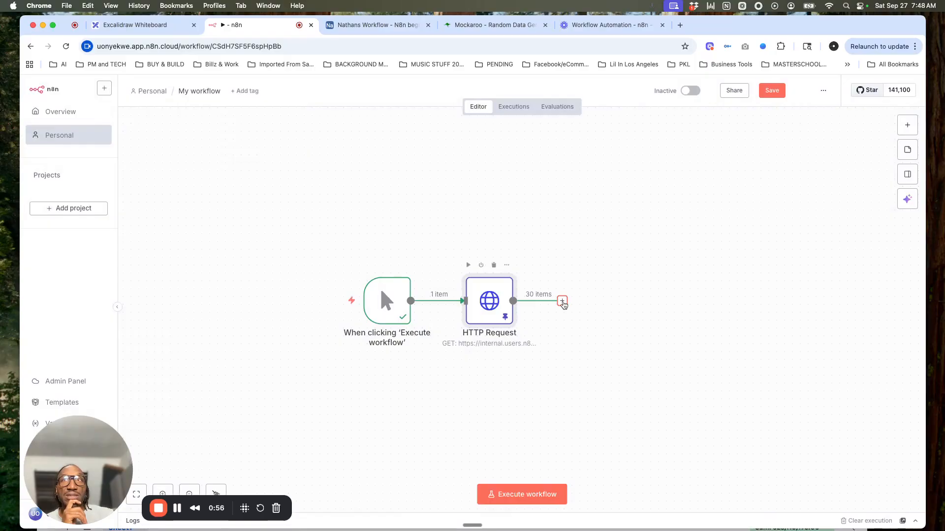
Insert an If node after the HTTP Request by searching 'if' in the node panel.
click(562, 302)
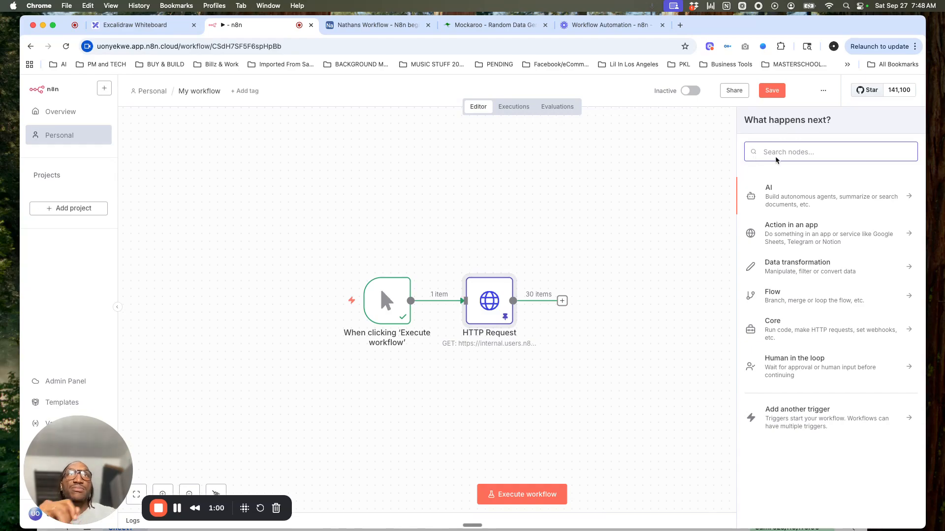
text(if)
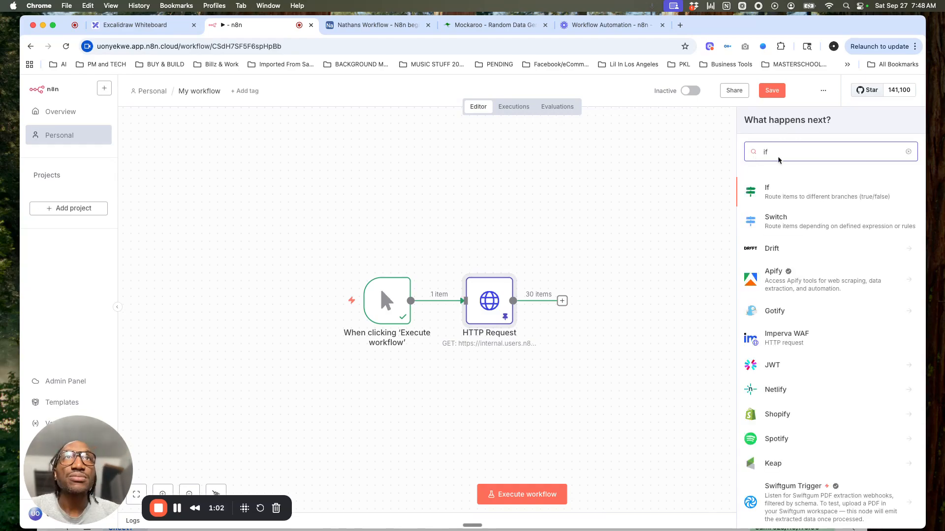
click(798, 194)
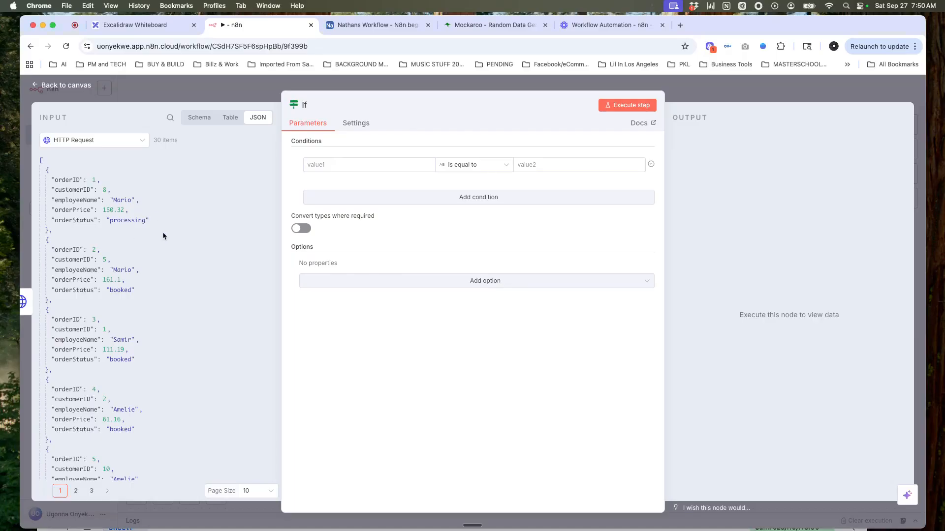
Set the If condition to {{ $json.orderStatus }} is equal to 'processing'.
drag(80, 221, 339, 174)
drag(71, 220, 327, 165)
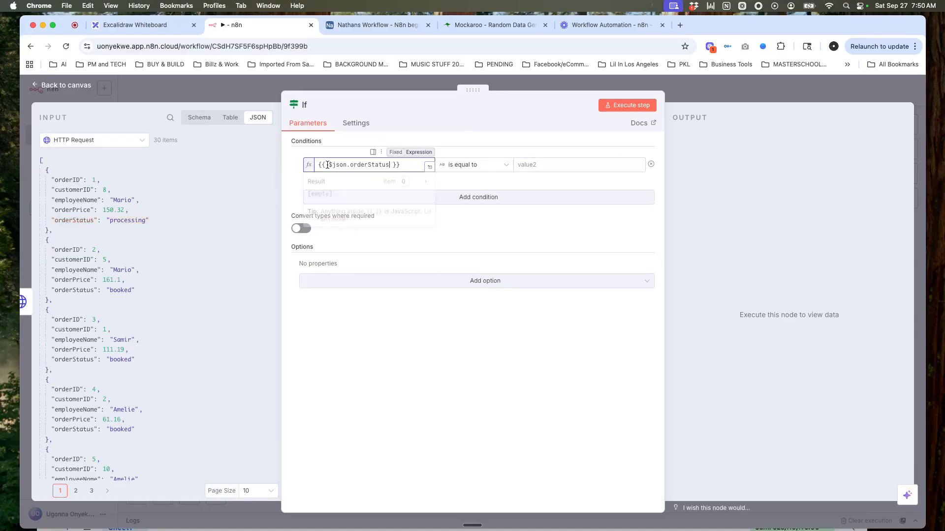
click(291, 197)
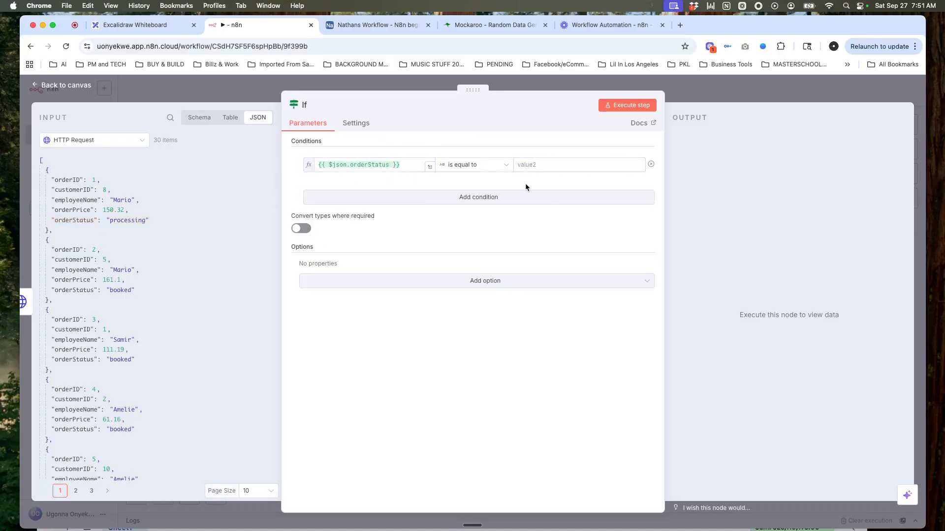
click(505, 166)
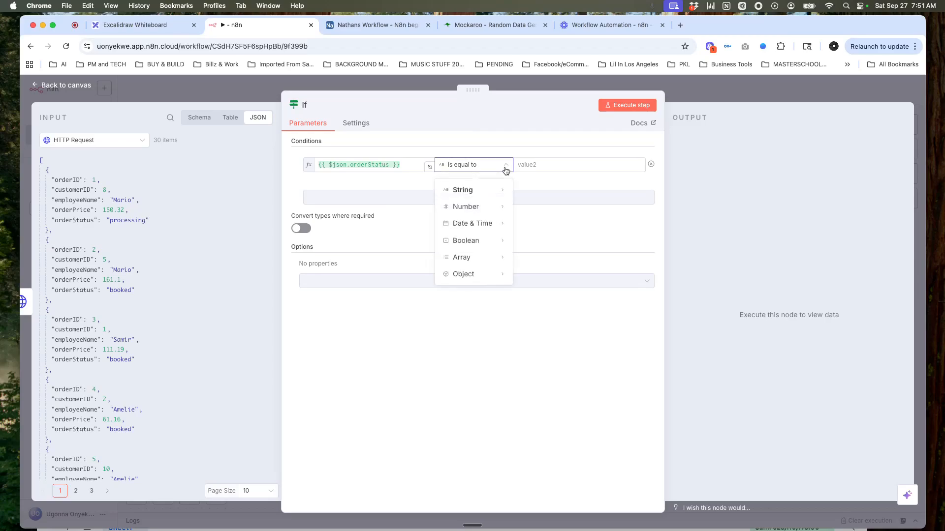
mouse_move(504, 188)
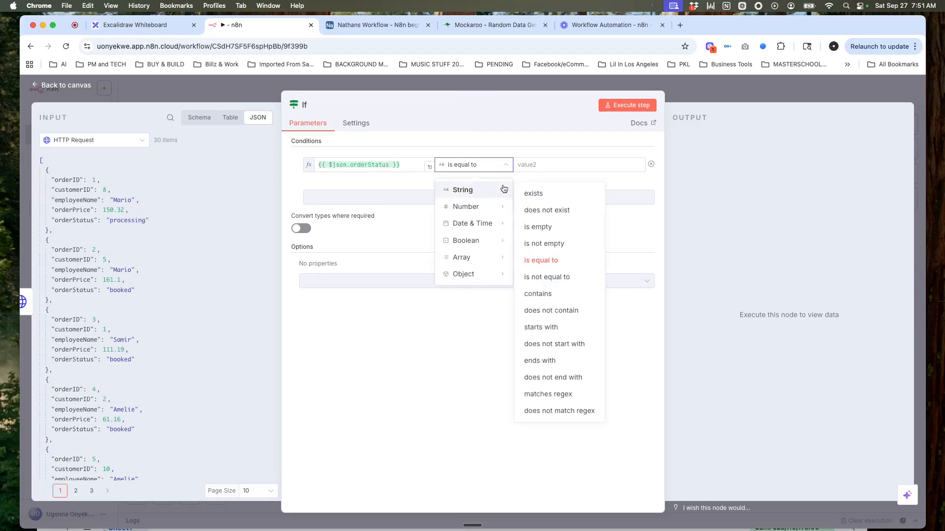
click(414, 184)
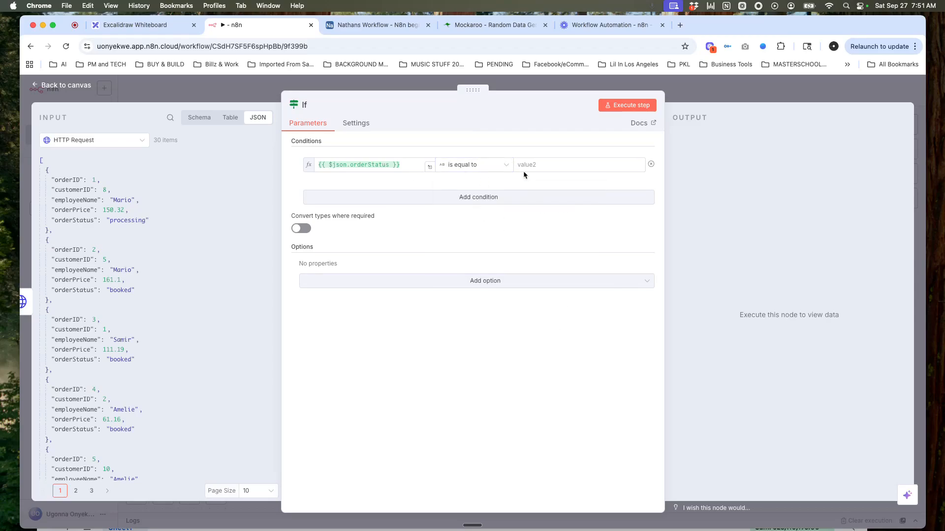
click(544, 167)
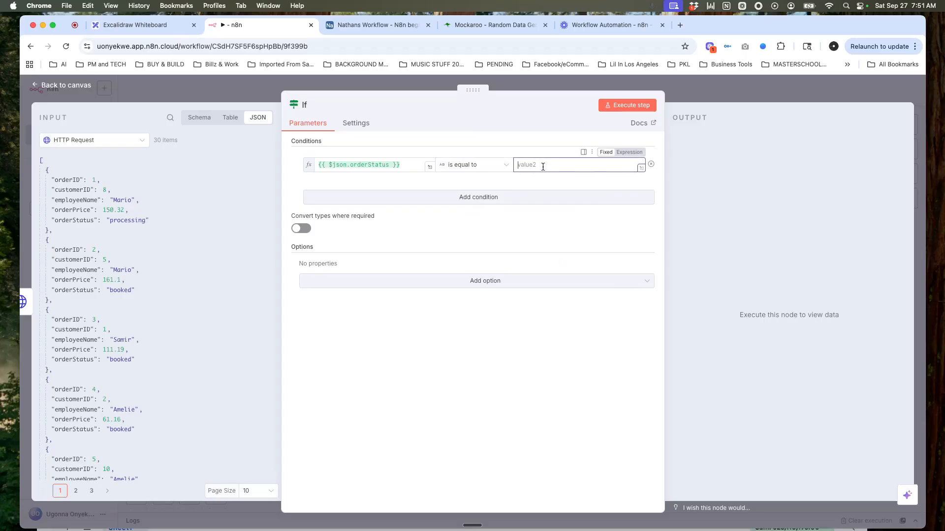
text(processing)
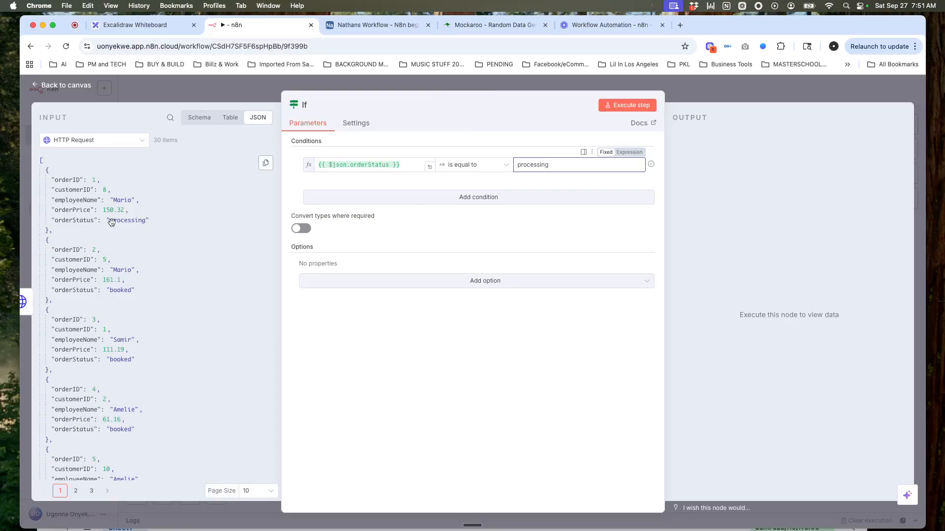
click(431, 223)
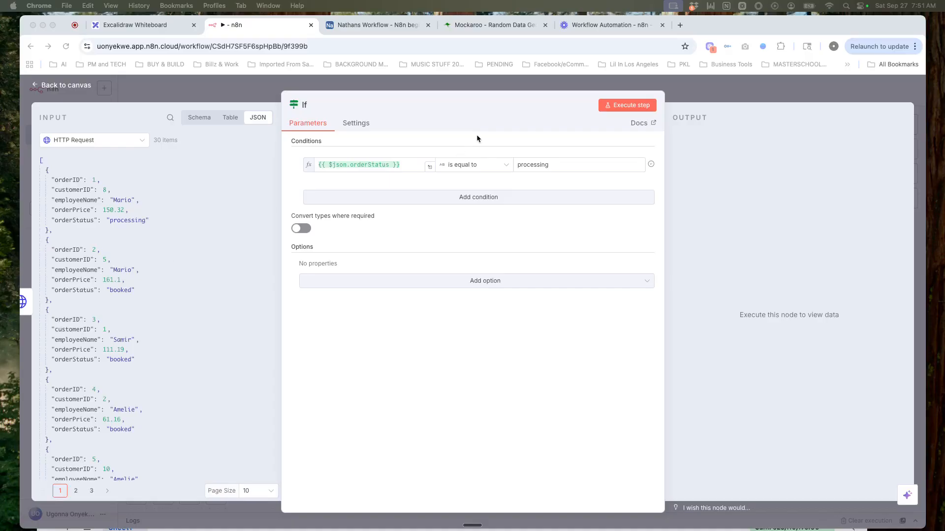
click(497, 129)
Execute the If node and review its 14 true-branch and 16 false-branch orders.
click(612, 107)
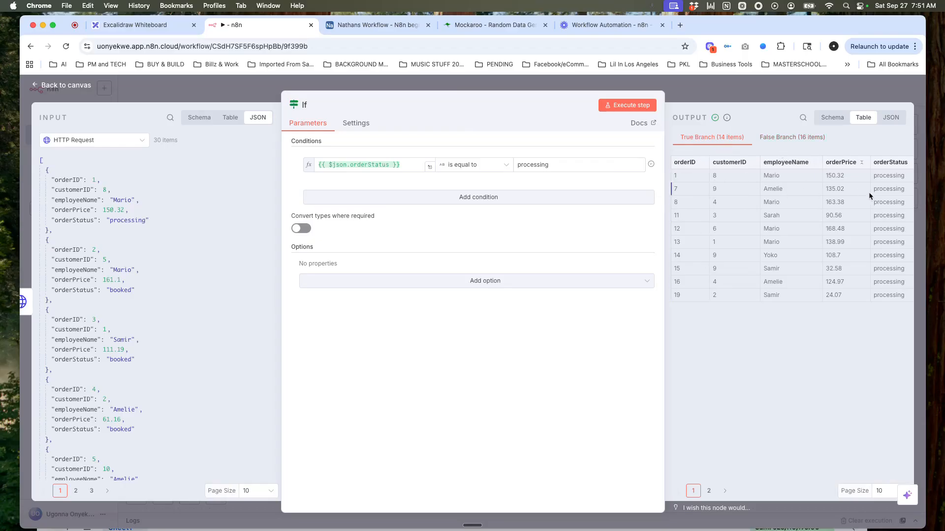
click(800, 142)
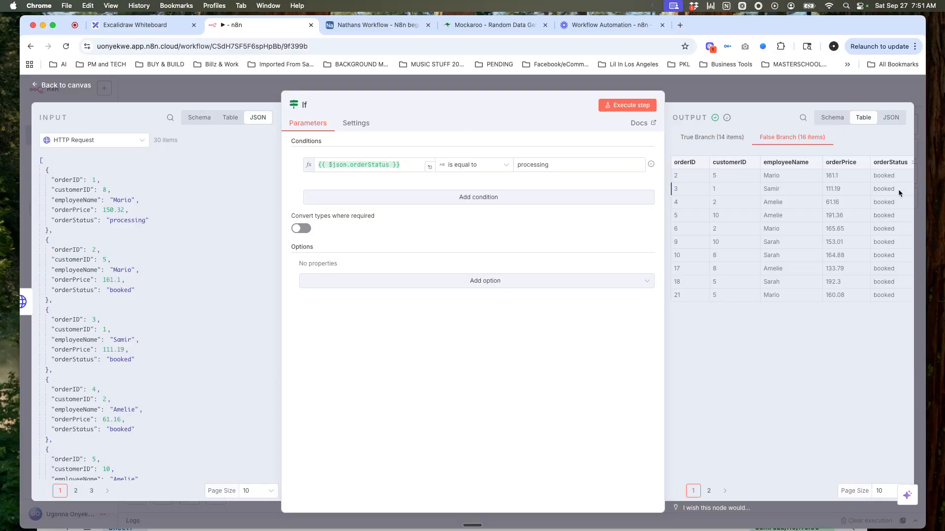
click(709, 489)
click(693, 491)
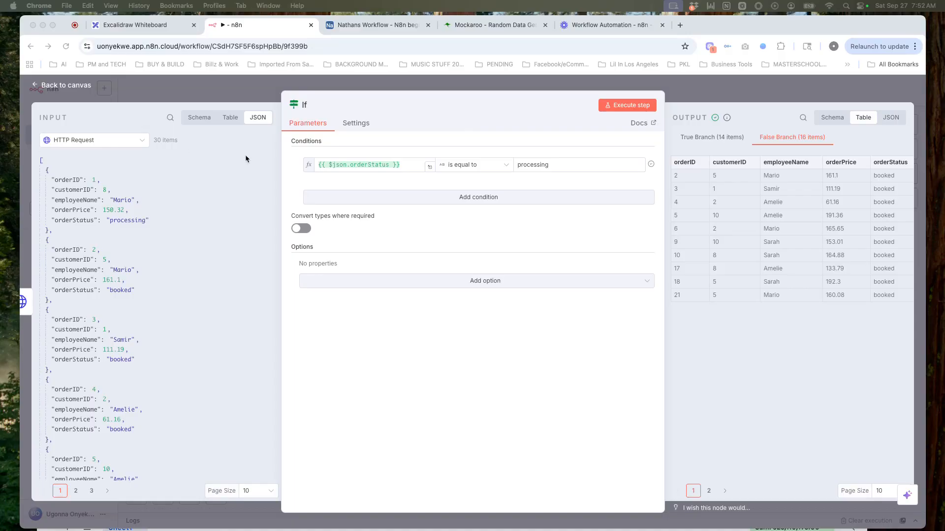
click(687, 90)
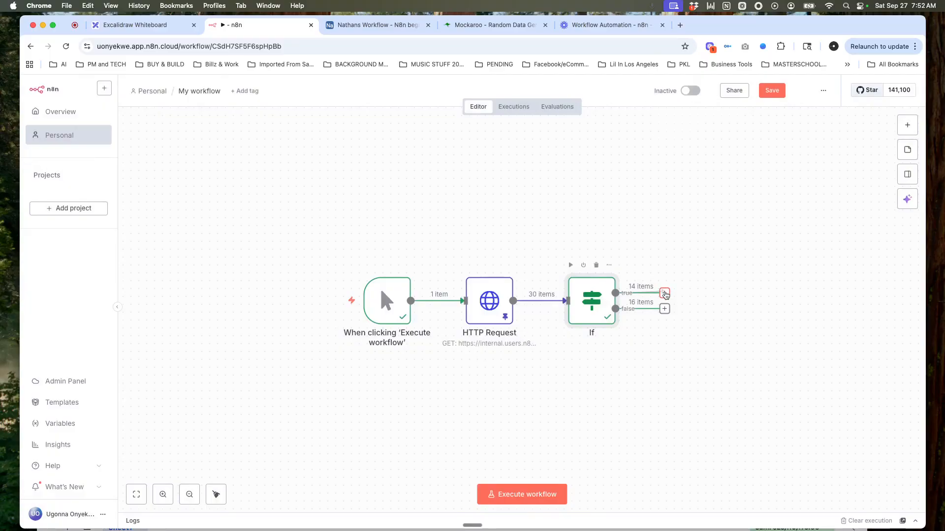
Add an Airtable 'Create a record' node off the If node's true output.
drag(665, 294, 687, 246)
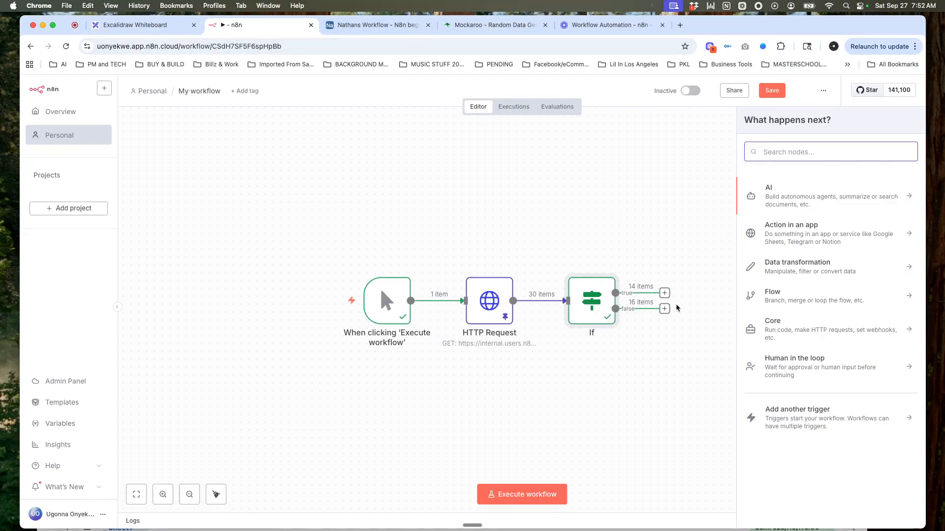
text(airtab)
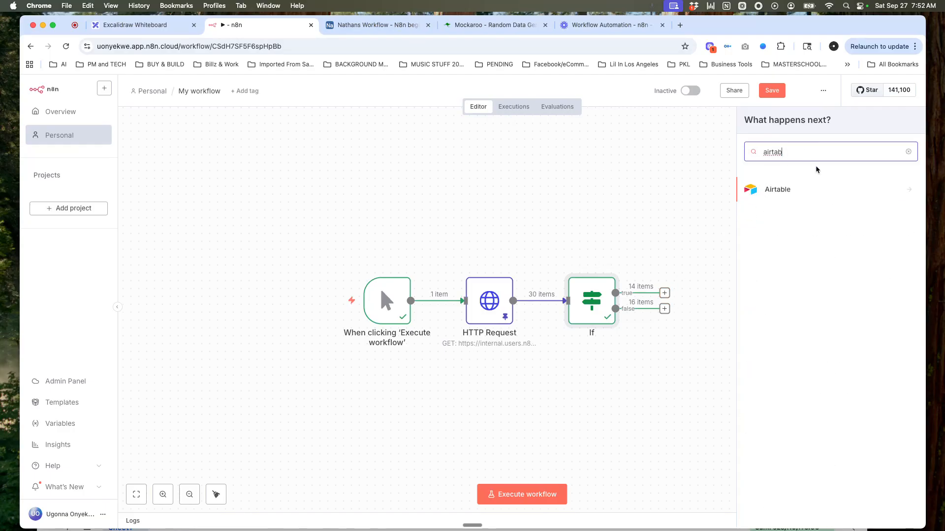
click(782, 192)
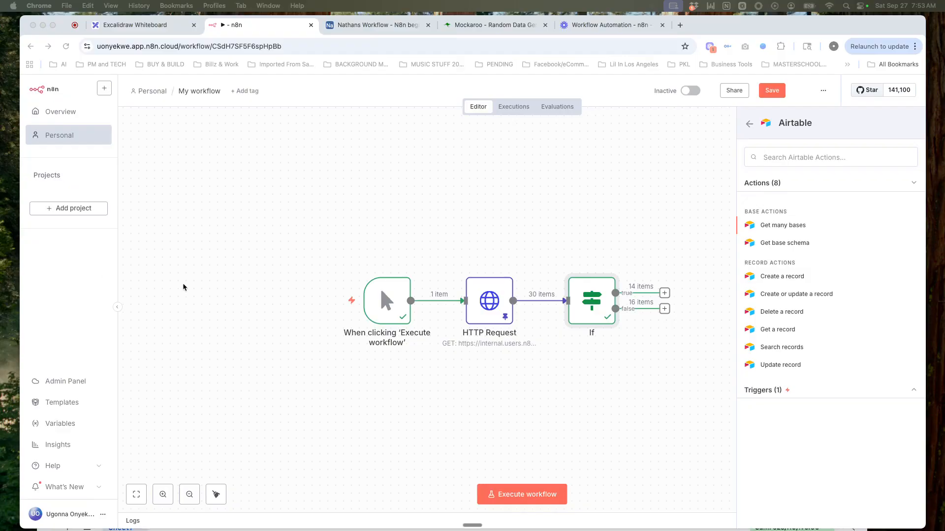
click(776, 279)
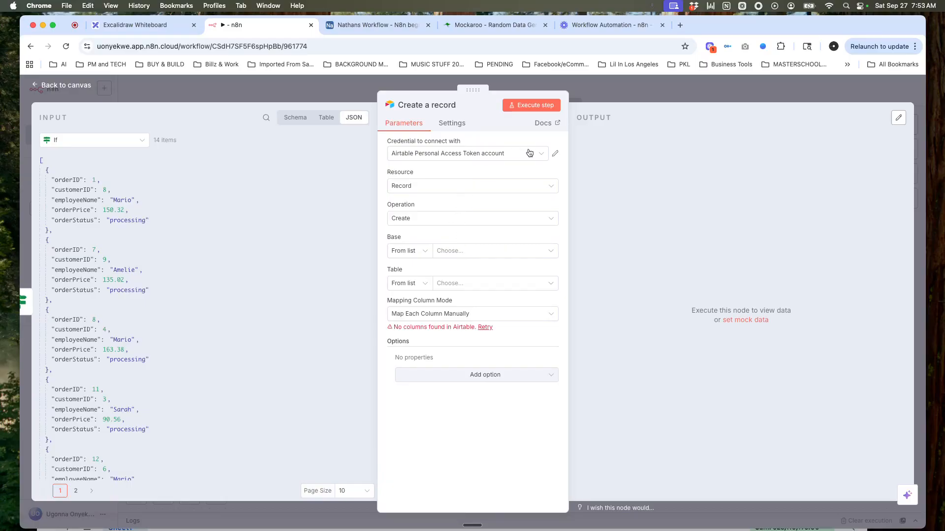
Verify the Airtable Personal Access Token credential tests successfully, then view the empty orders table.
click(554, 154)
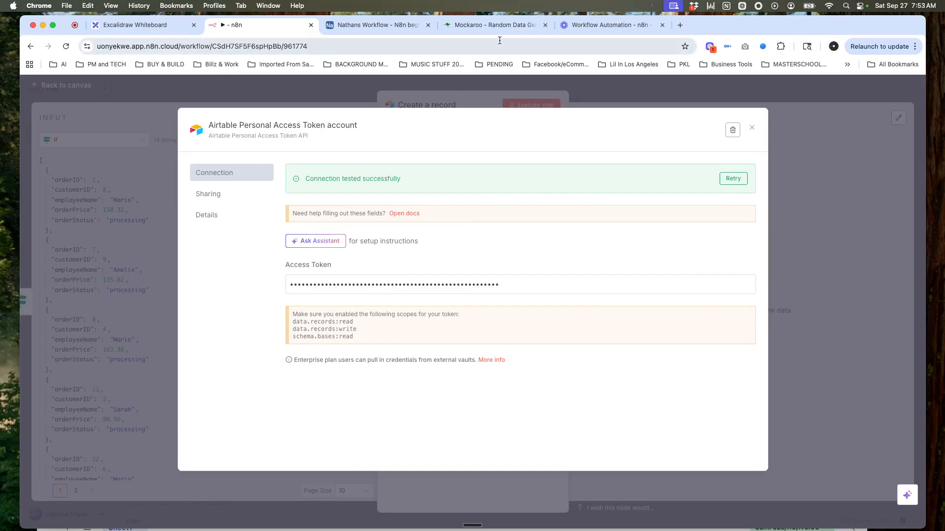
click(752, 130)
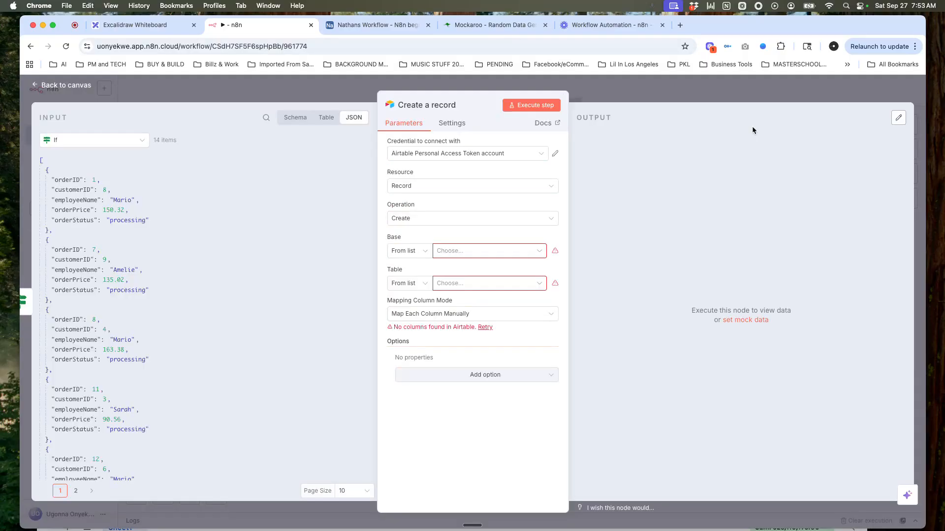
click(392, 24)
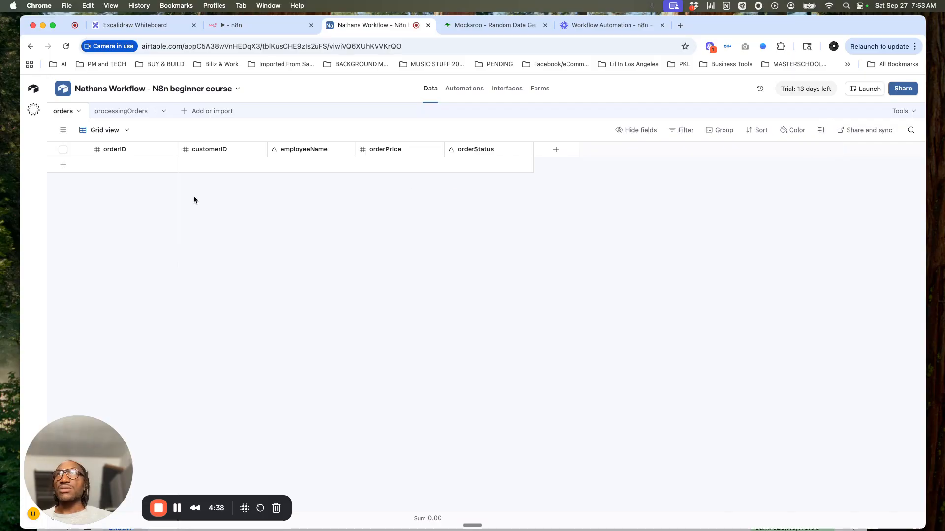
Review the 'n8n credential' token's scopes in Airtable's Builder hub.
click(34, 89)
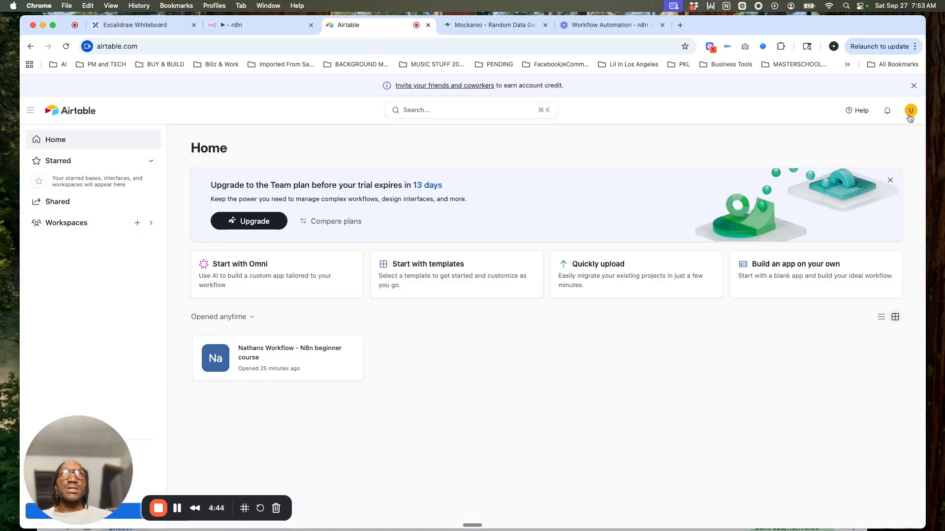
click(910, 114)
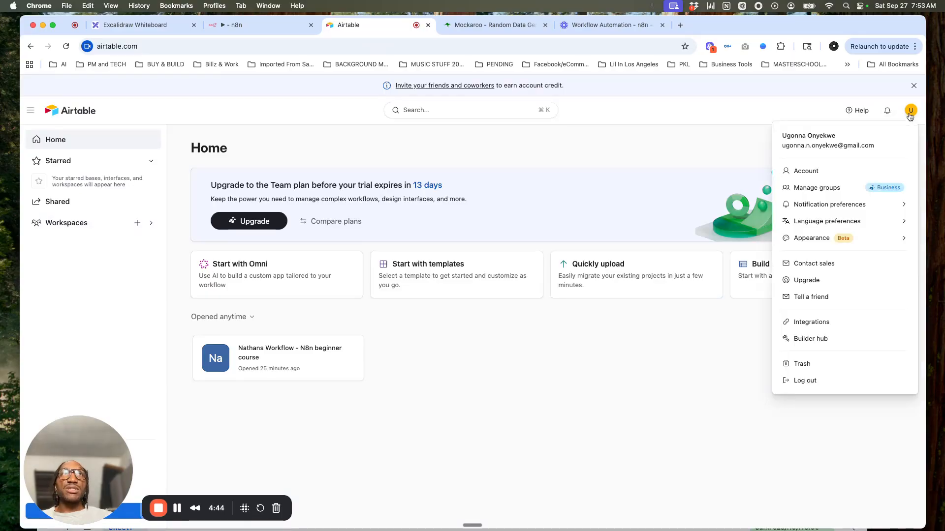
click(816, 344)
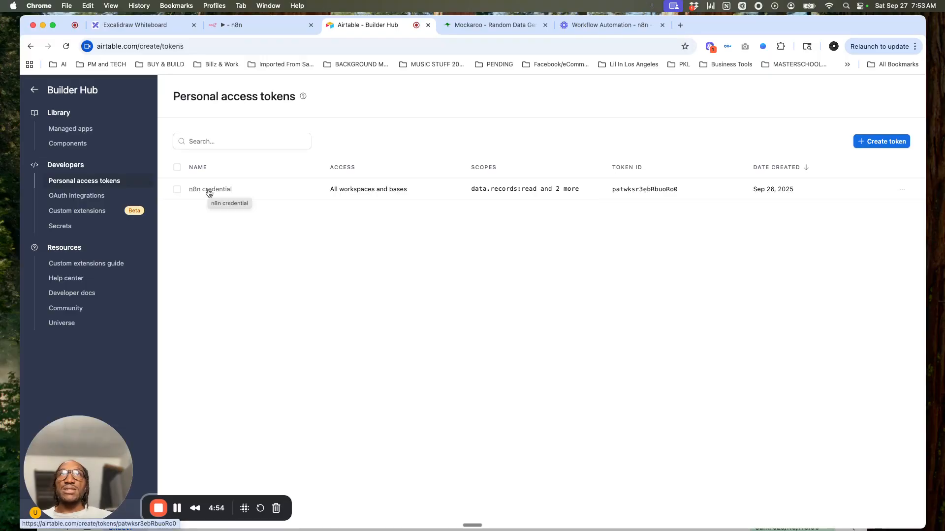
click(209, 192)
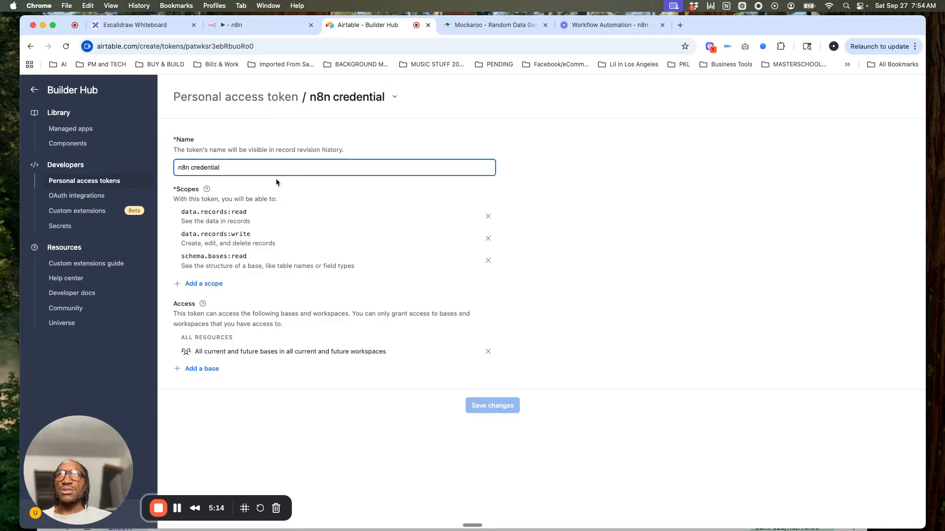
click(249, 98)
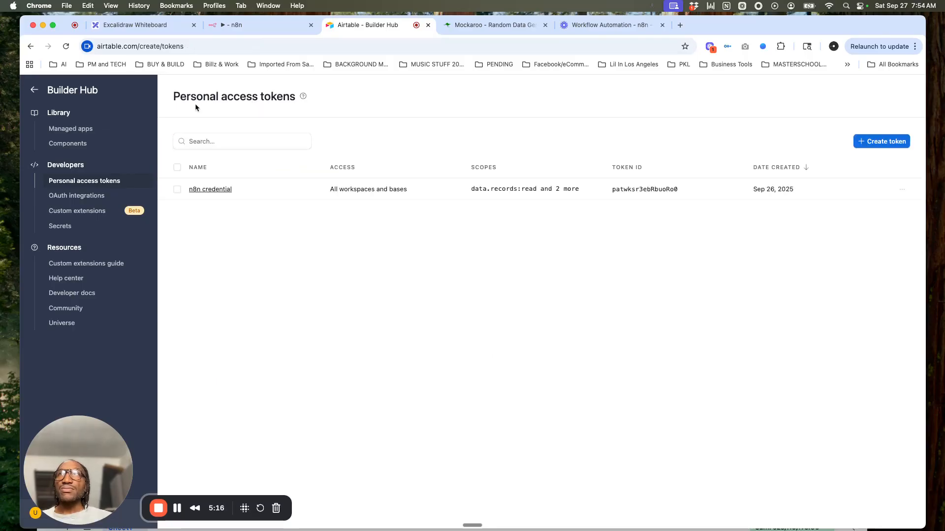
Reopen the Airtable base holding the orders table, then return to the n8n workflow.
click(37, 92)
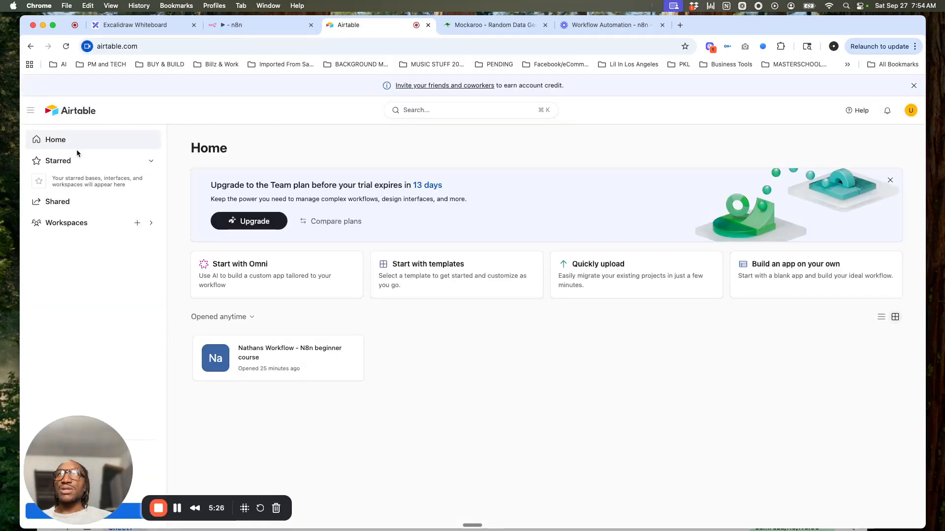
click(71, 223)
click(308, 250)
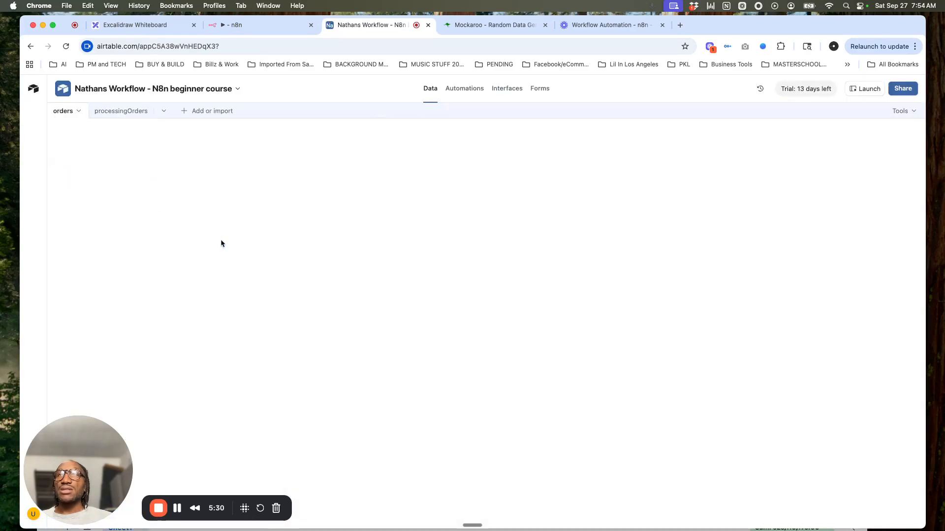
click(234, 27)
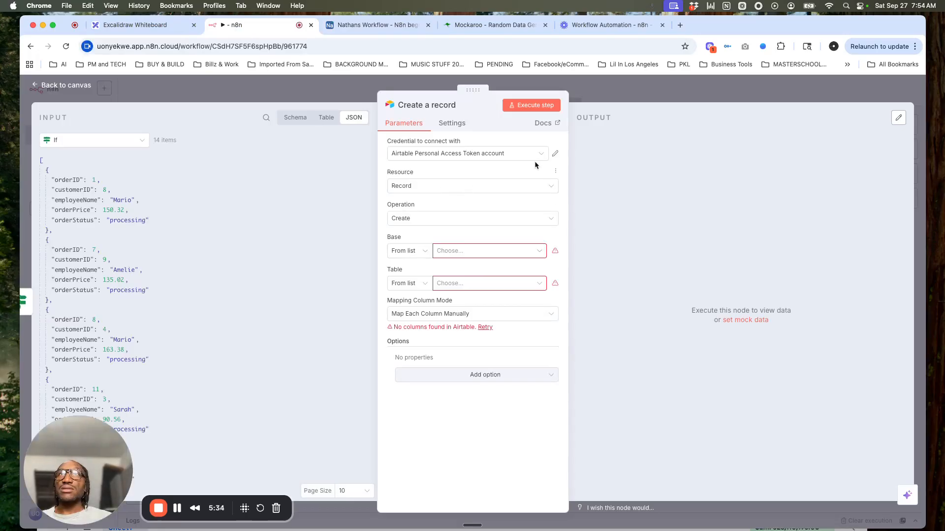
Point the Create a record node at the workflow course base's 'orders' table.
click(554, 154)
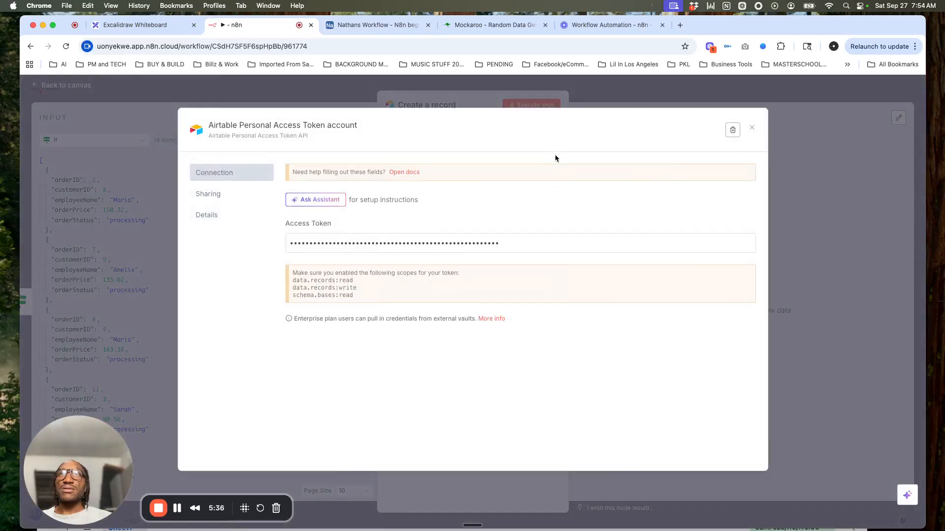
click(751, 128)
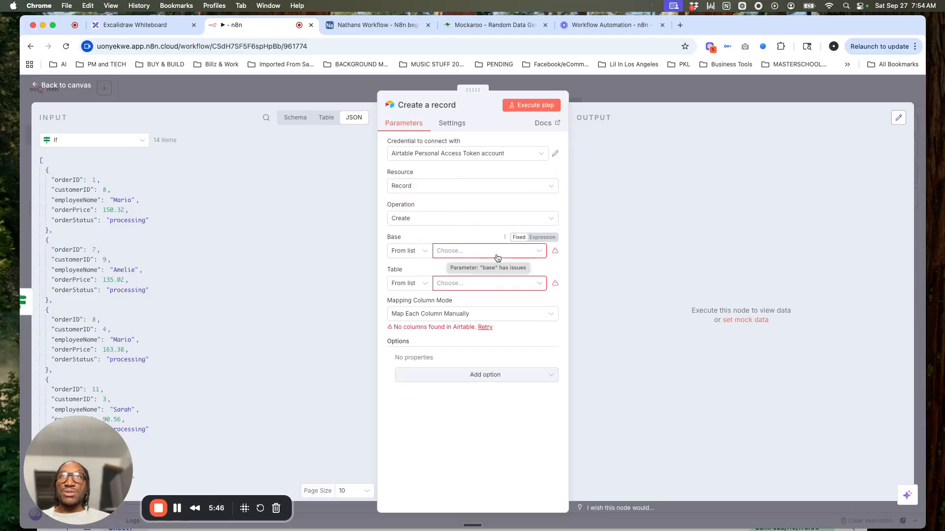
click(539, 252)
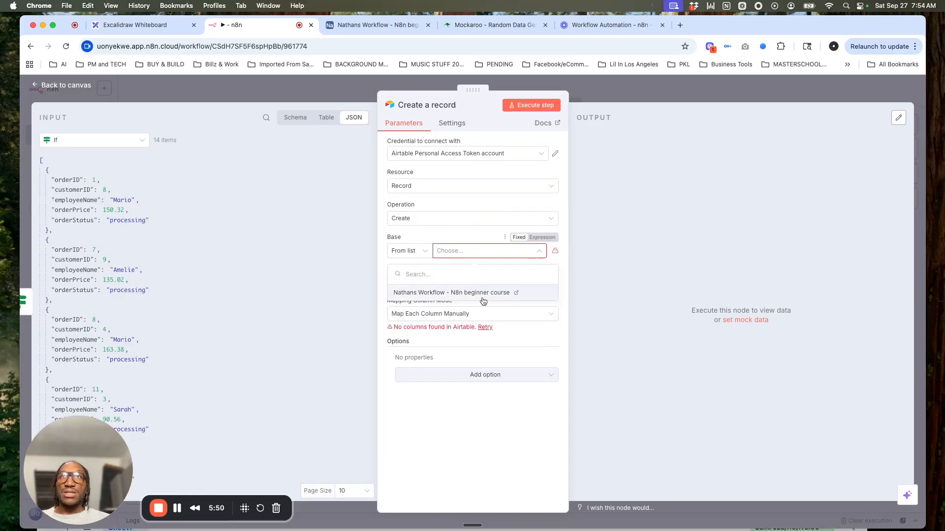
click(483, 293)
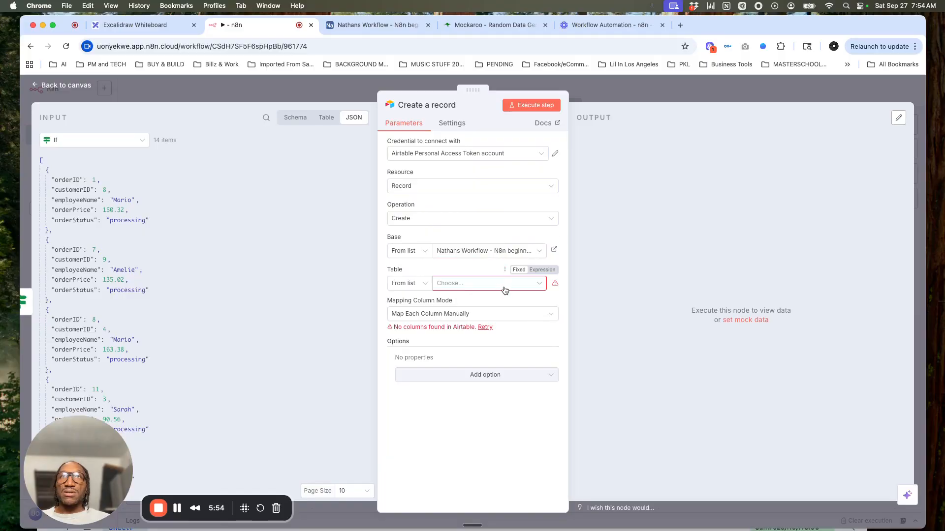
click(501, 287)
click(451, 324)
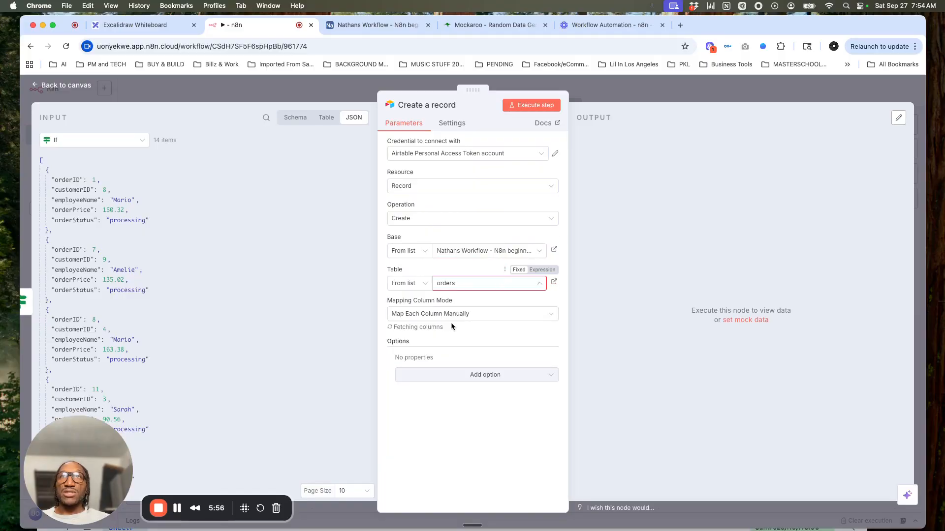
click(384, 29)
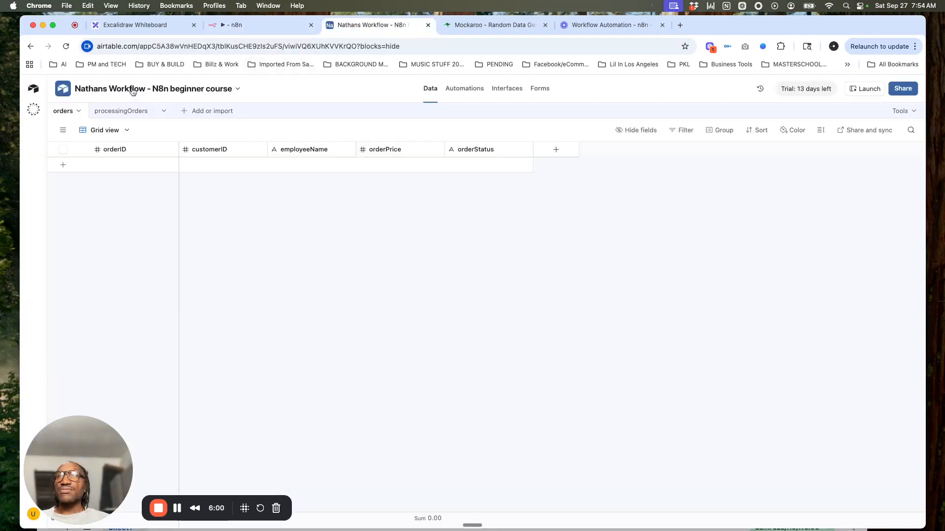
click(252, 25)
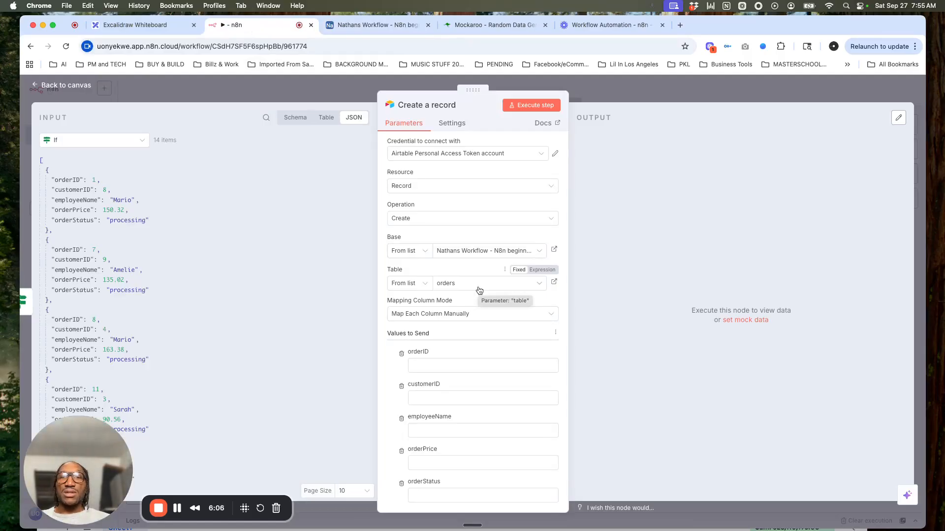
Set Mapping Column Mode to Map Automatically and execute the step, then check Airtable.
click(491, 317)
click(470, 362)
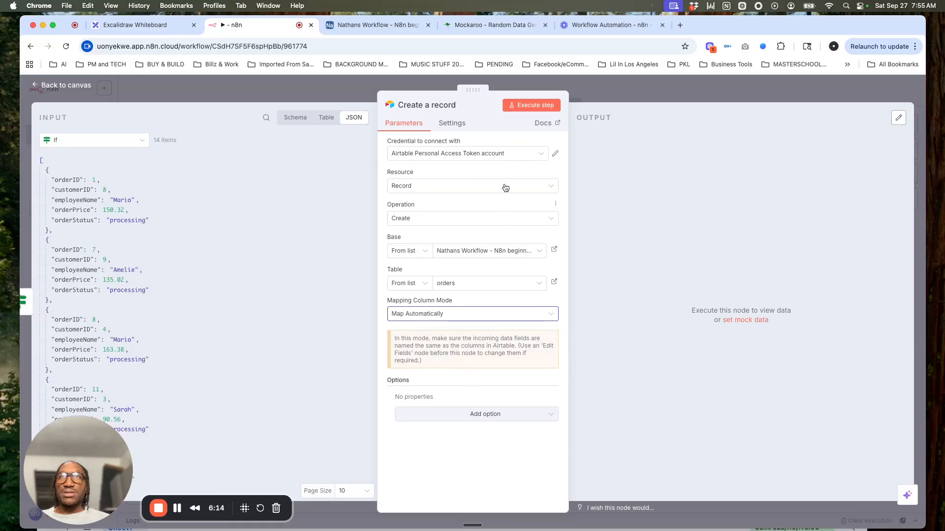
click(528, 106)
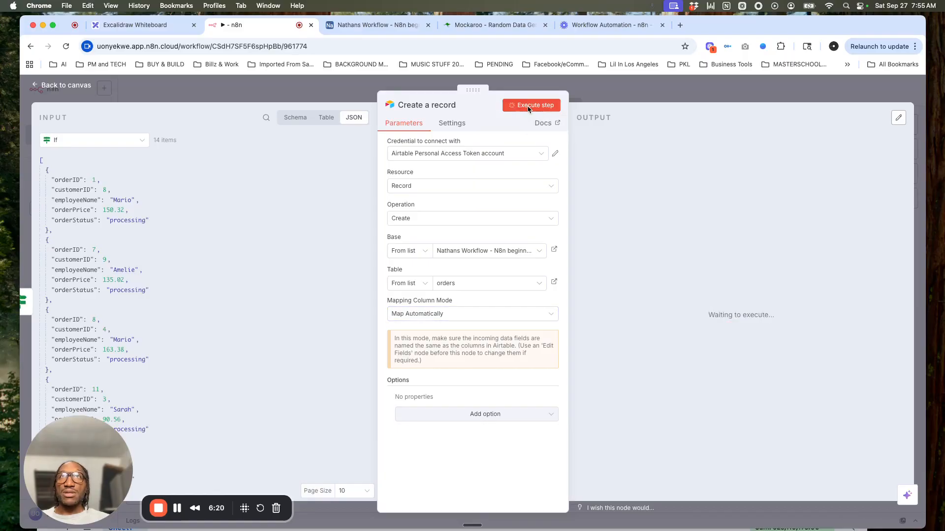
click(382, 25)
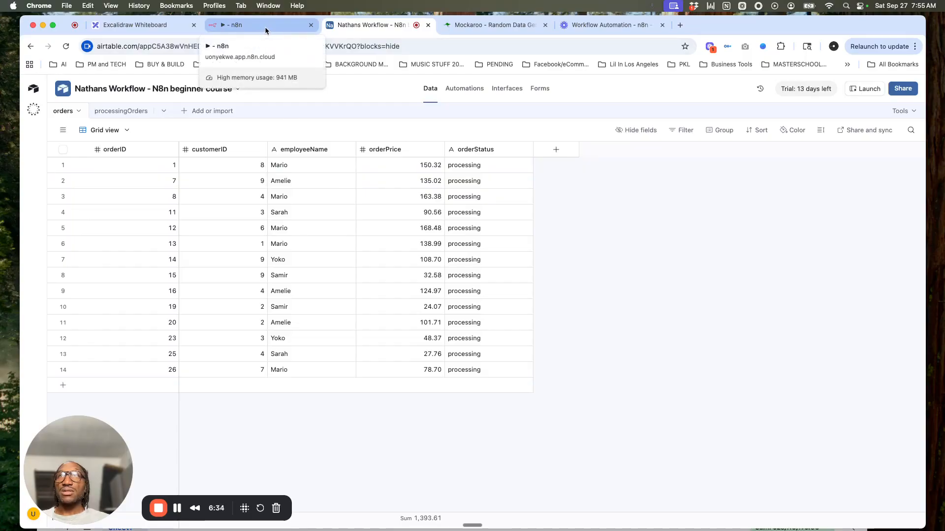
Go back to n8n to see the 14 new Airtable records in the Create a record output.
click(265, 27)
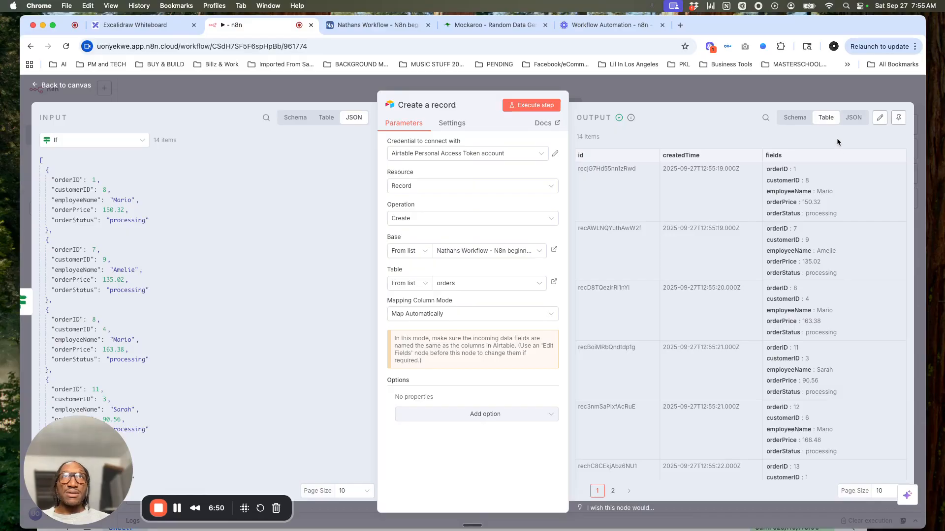
Move Create a record further right and start inserting a step on the If connection.
click(751, 96)
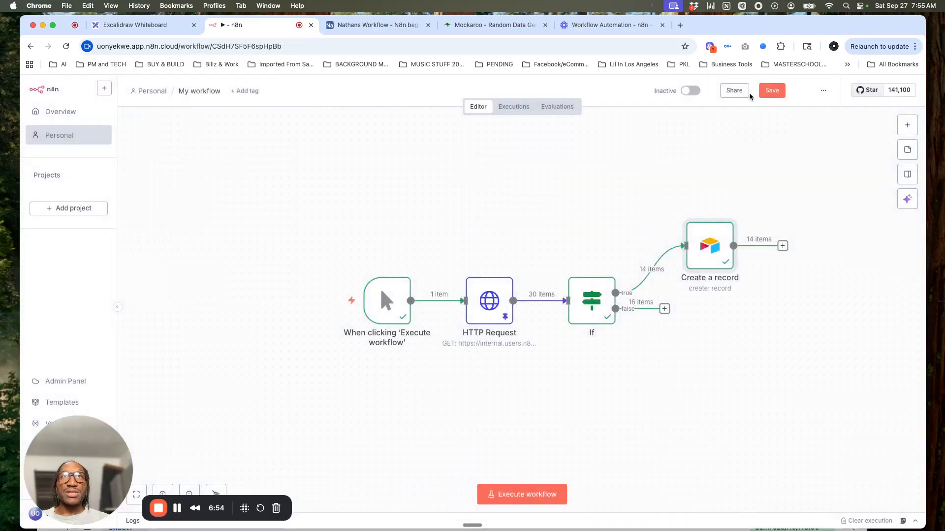
drag(709, 243, 780, 242)
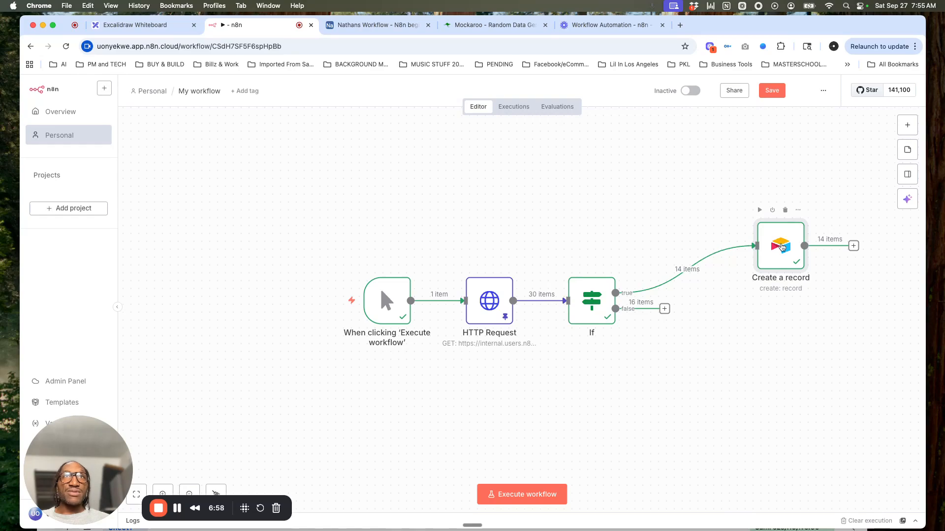
double_click(782, 247)
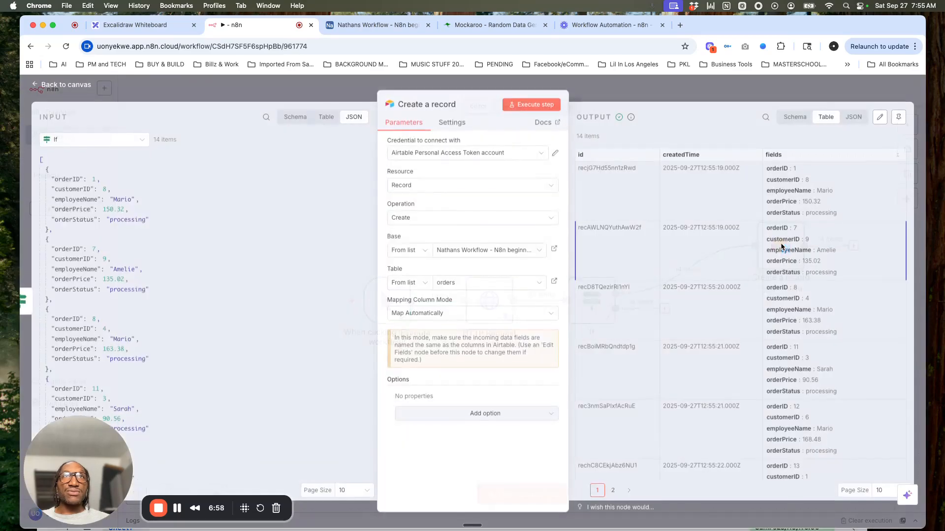
click(718, 104)
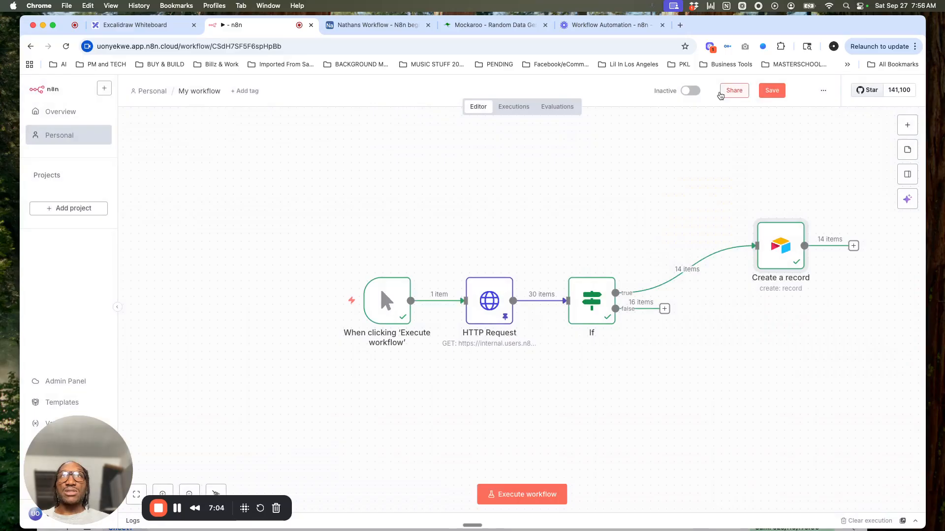
click(678, 270)
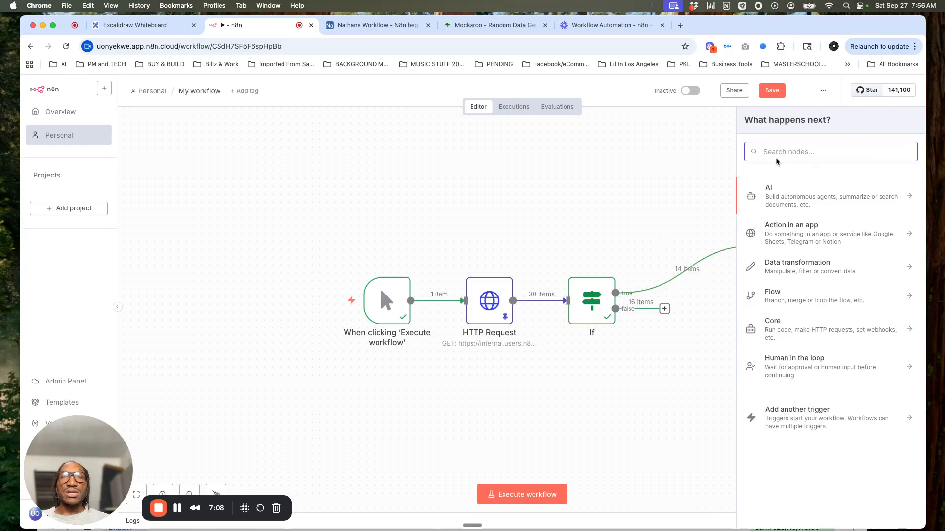
Insert an Edit Fields (Set) node between If and Create a record.
text(edit)
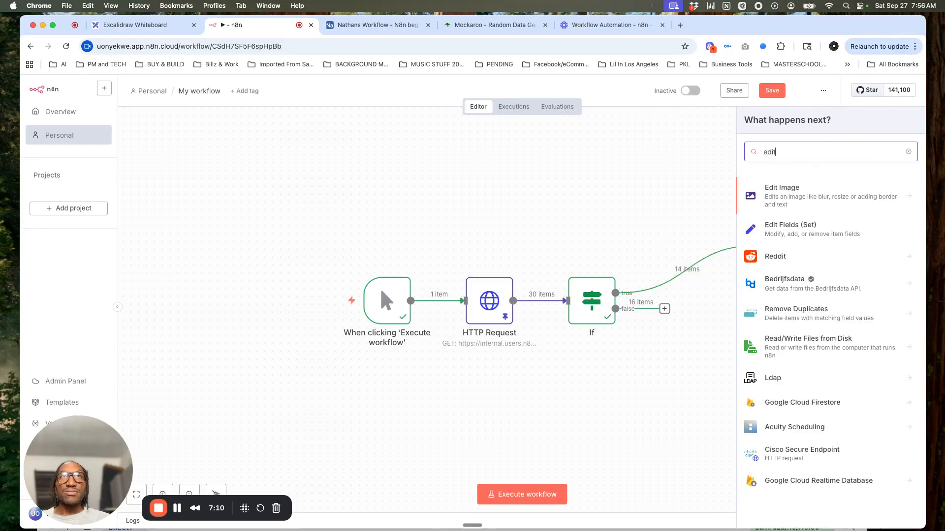
click(782, 235)
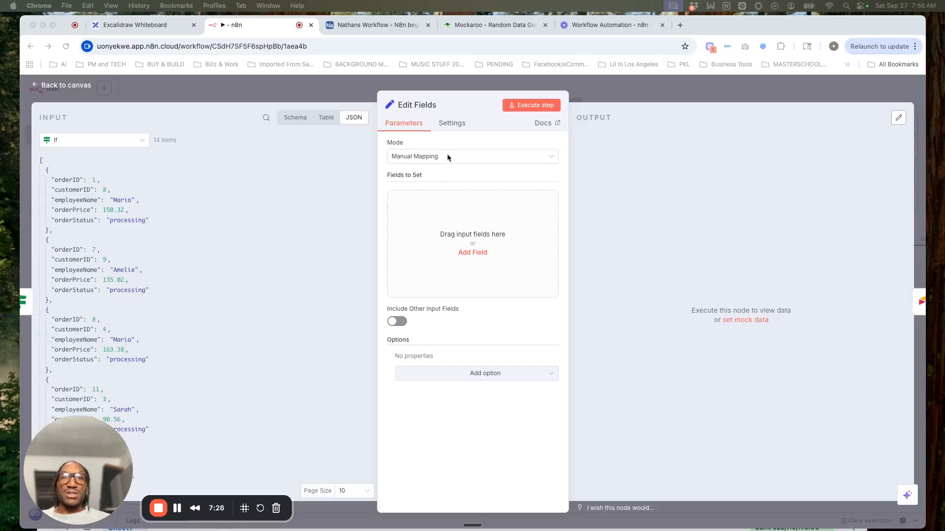
click(466, 253)
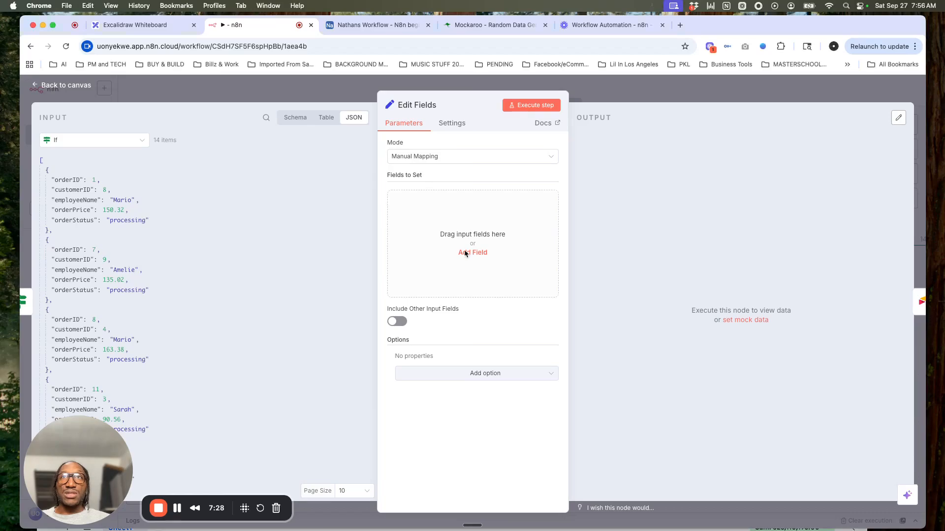
Add an orderID field mapped from the incoming orderID as a Number, plus a blank second field.
click(468, 254)
click(436, 199)
text(orderID)
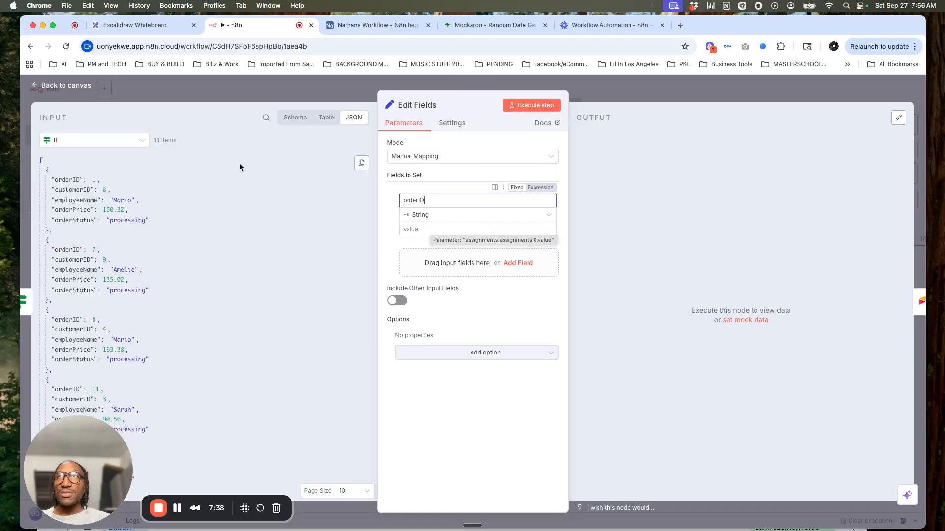
click(68, 179)
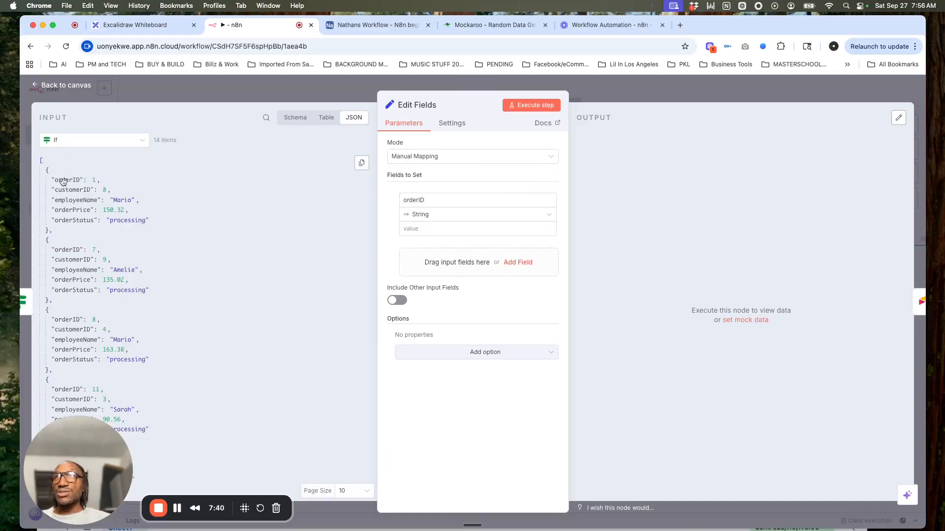
drag(61, 182, 426, 237)
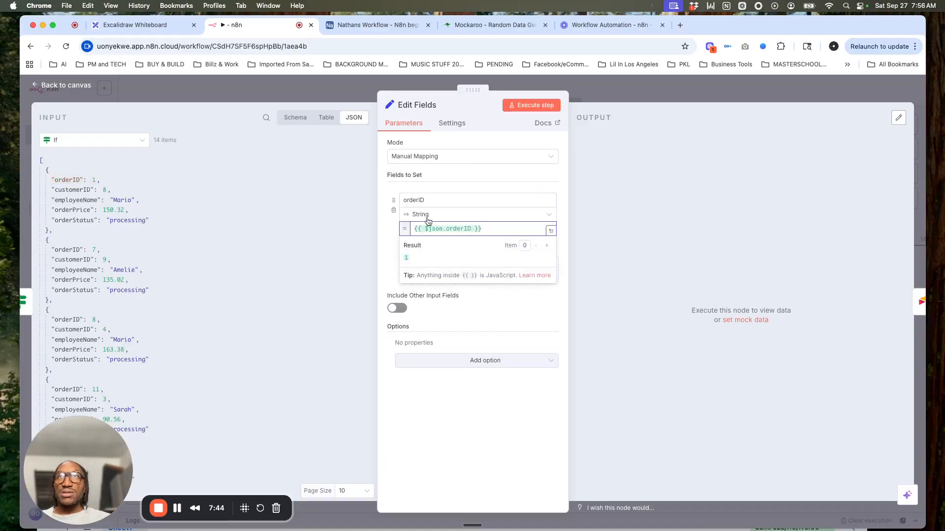
click(429, 218)
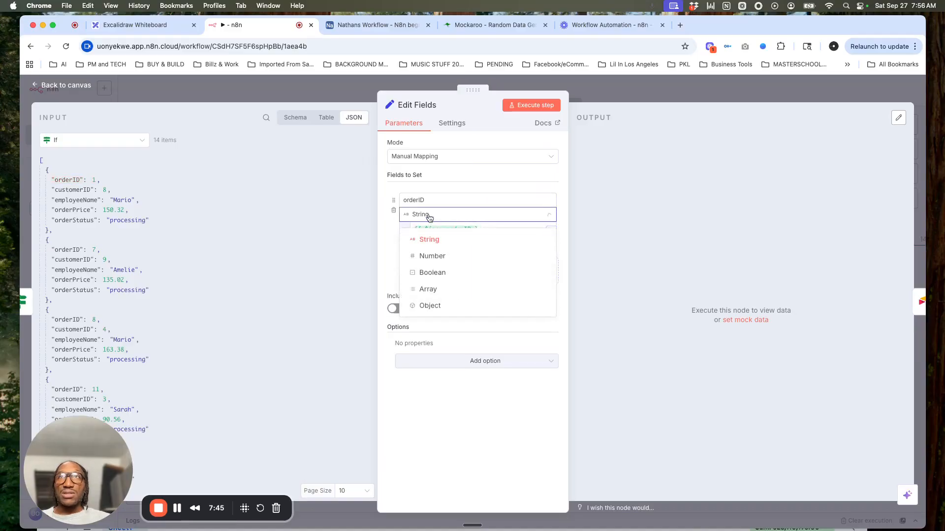
click(429, 257)
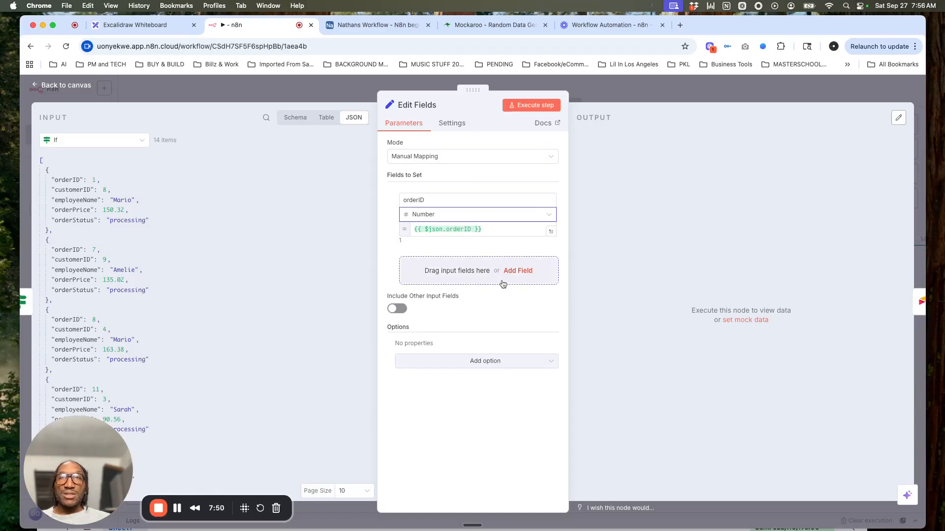
click(516, 272)
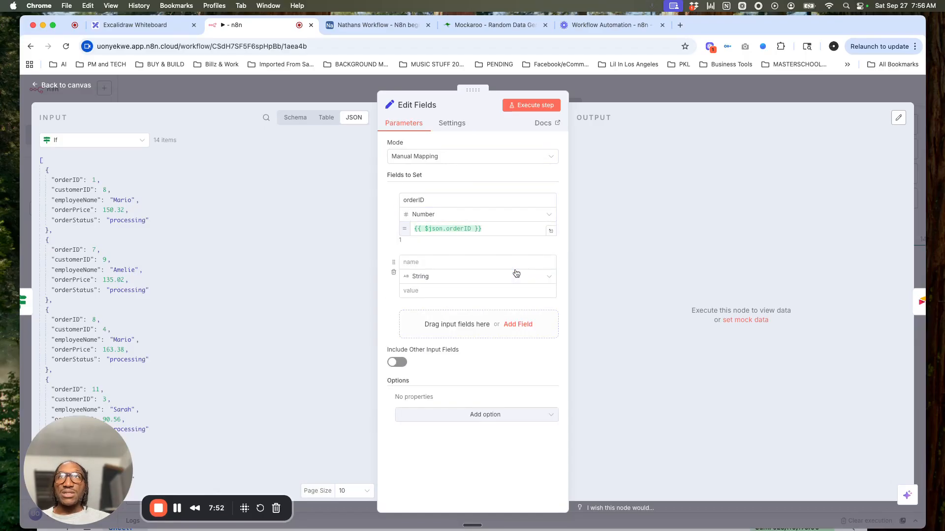
Map employeeName into the second field and run the step, outputting 14 items of orderID and employeeName.
click(462, 263)
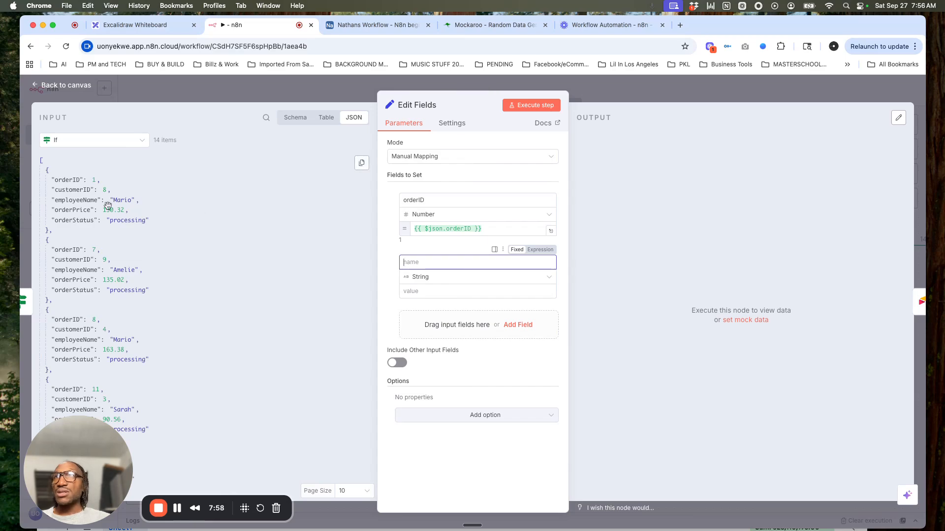
drag(71, 201, 413, 293)
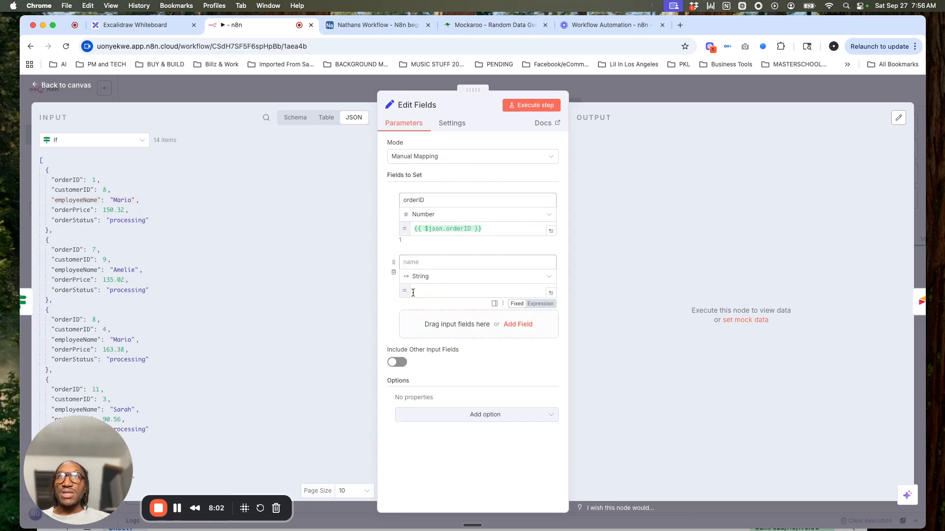
click(418, 262)
text(employeeName)
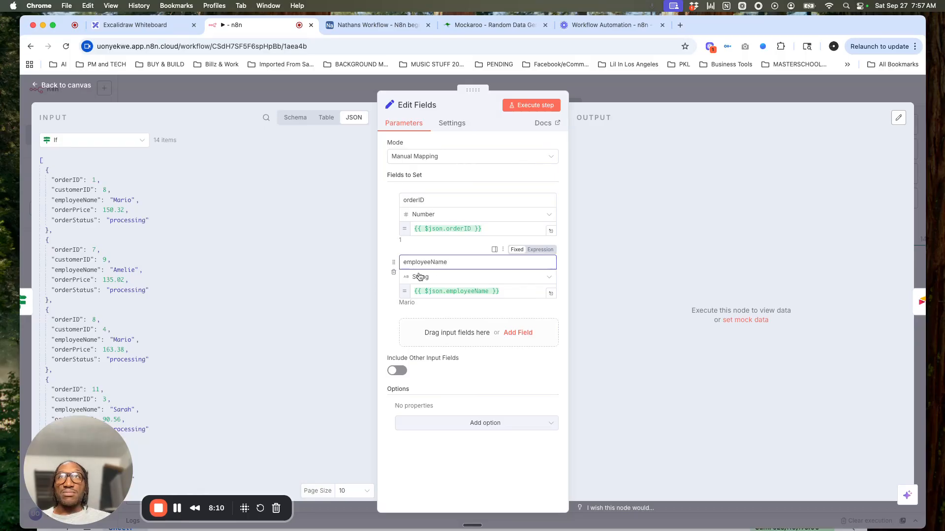
click(389, 311)
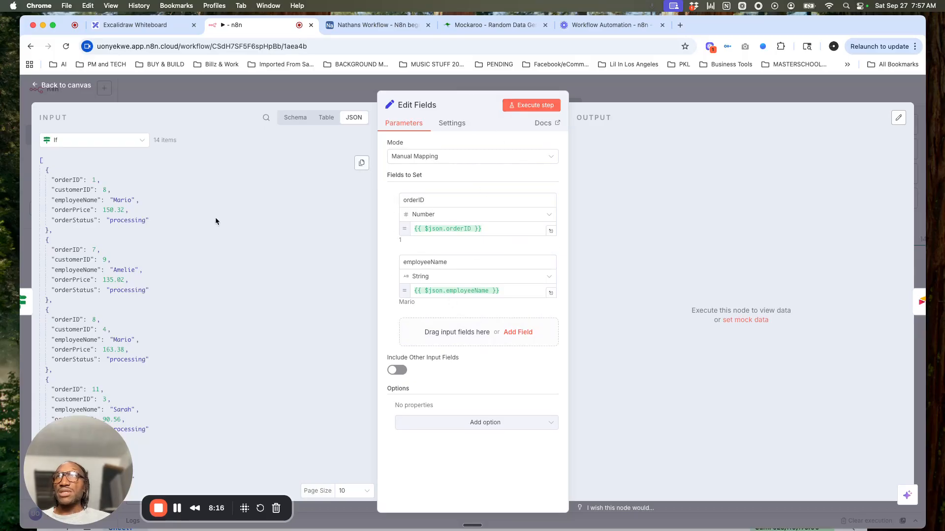
click(326, 120)
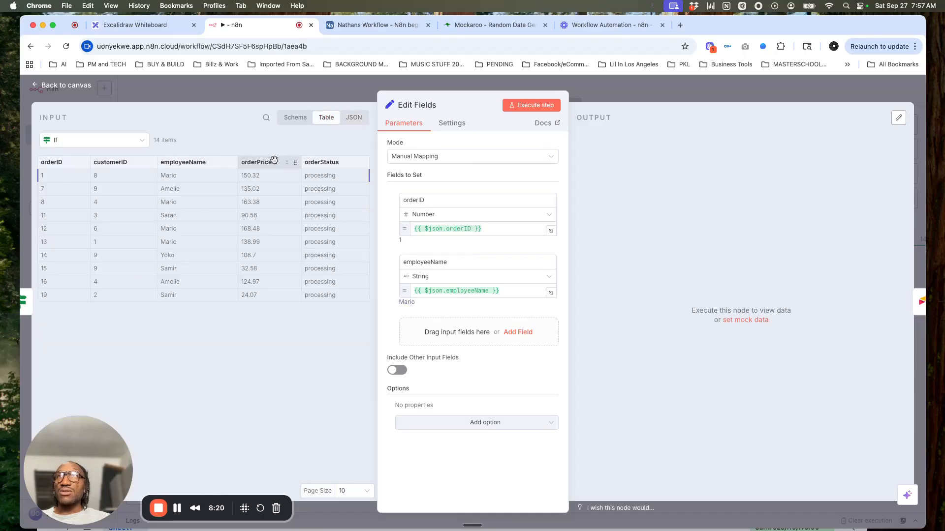
click(520, 108)
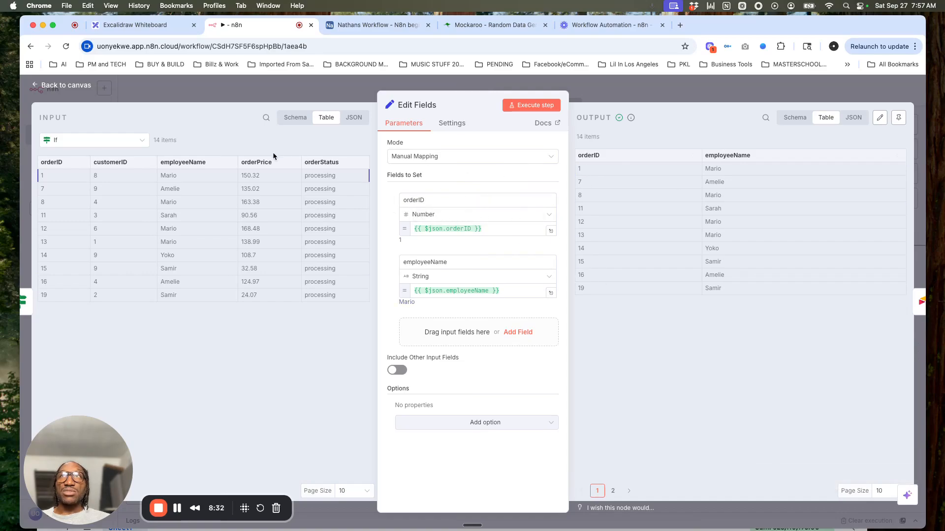
Set the Create a record step's target table to processingOrders, then switch to Airtable.
click(756, 97)
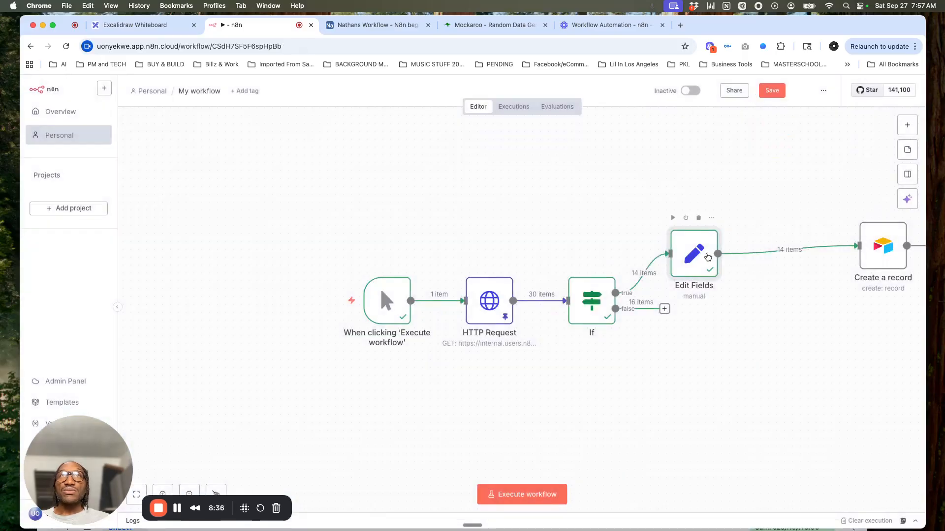
scroll(732, 193, right, 5)
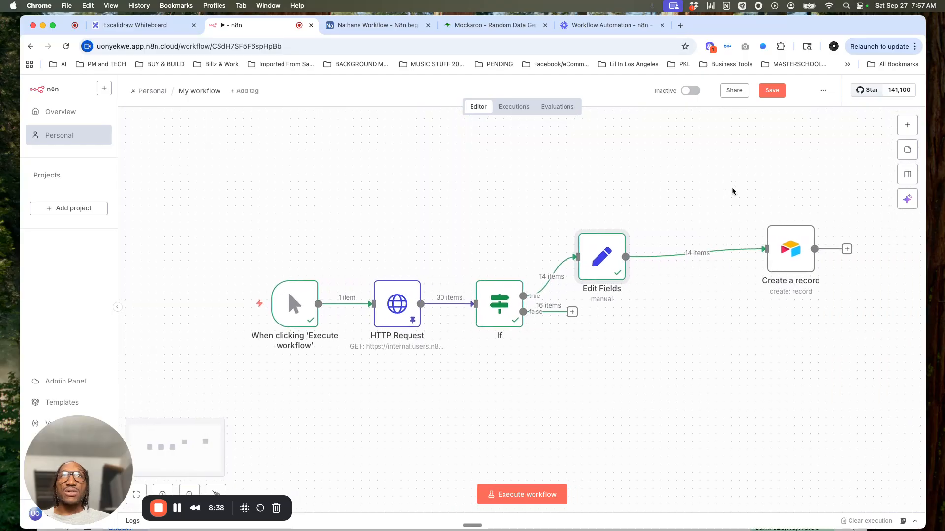
mouse_move(754, 228)
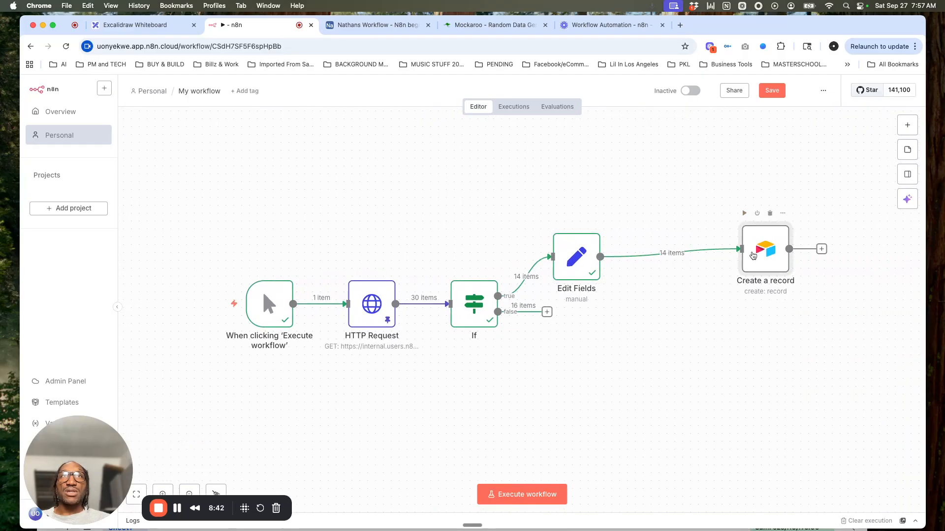
double_click(751, 251)
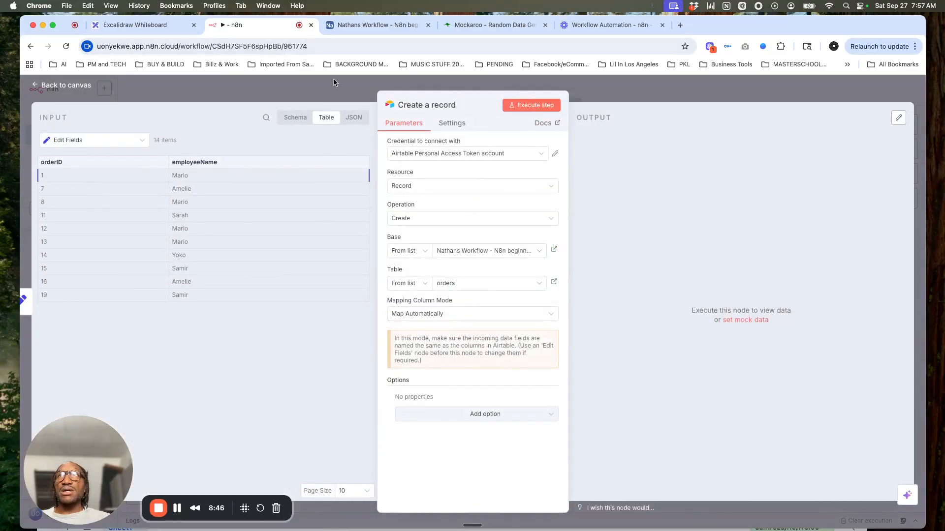
click(468, 283)
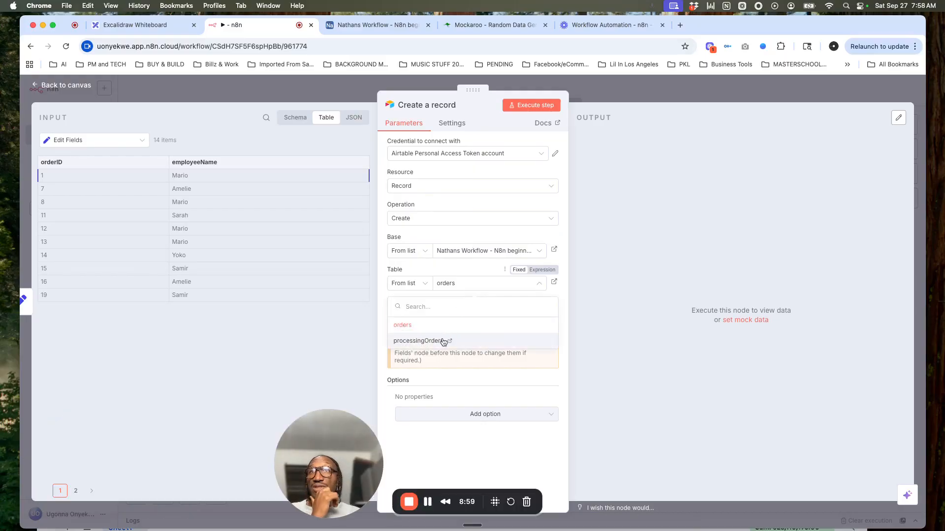
click(436, 342)
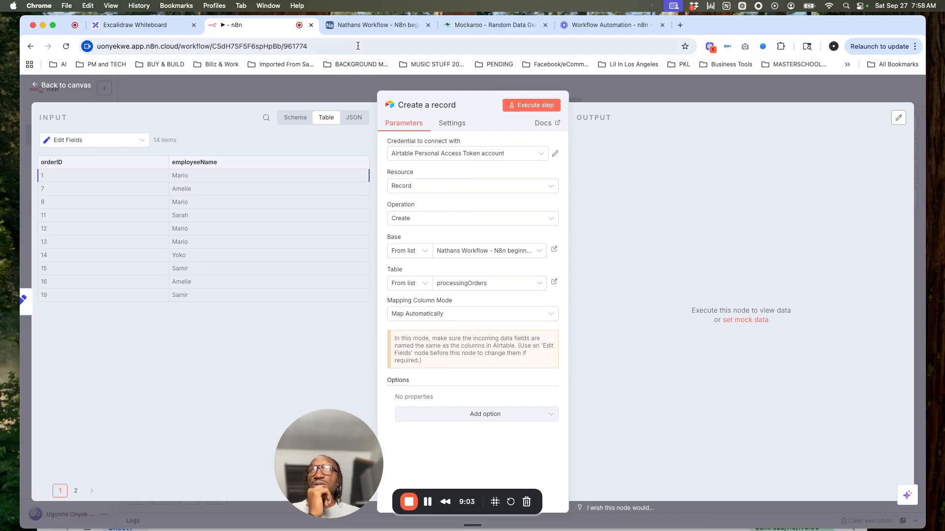
click(358, 25)
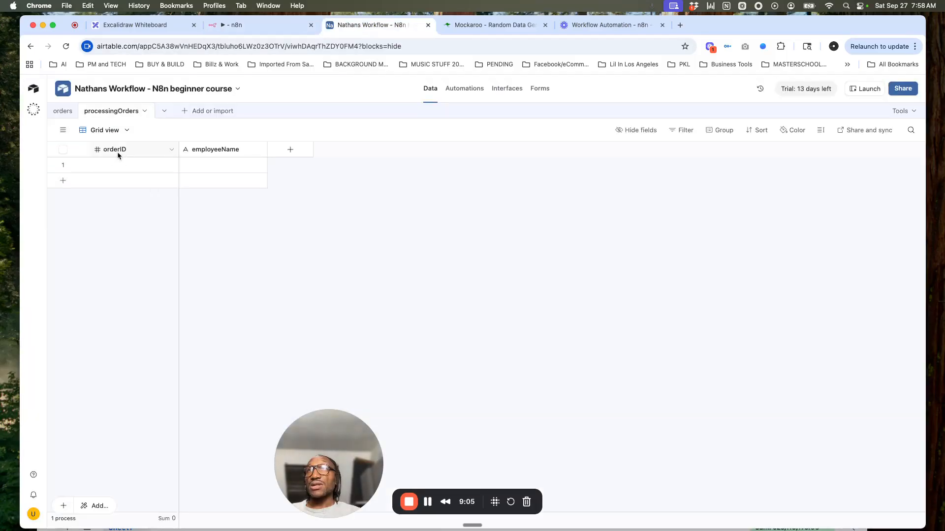
Review the orderID field settings in processingOrders and close them, keeping it a Number field.
click(172, 150)
click(132, 172)
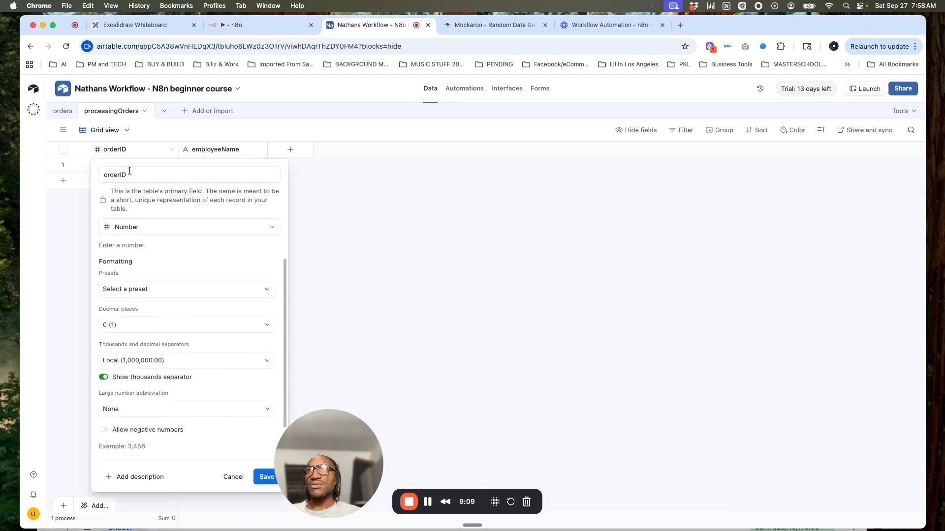
double_click(117, 176)
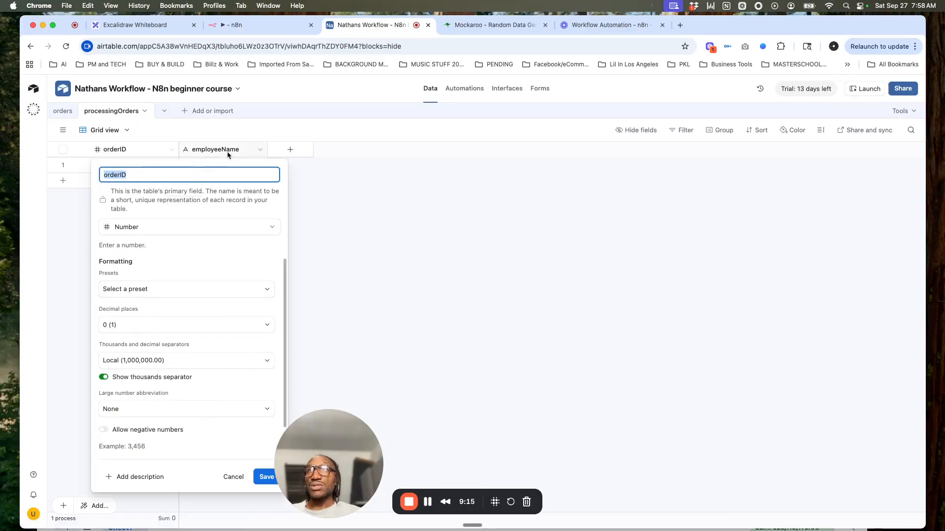
click(306, 211)
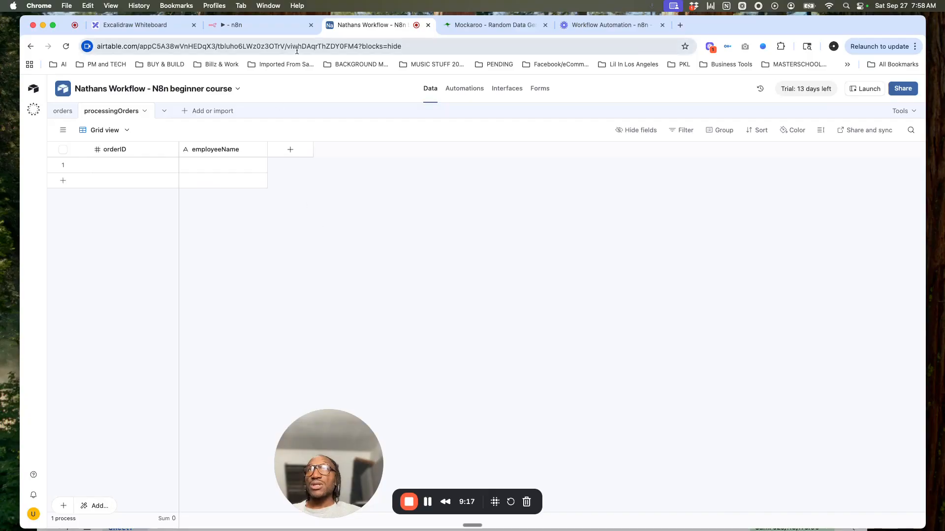
Execute Create a record to write 14 orders to processingOrders, verify them in Airtable, and return to the canvas.
click(279, 30)
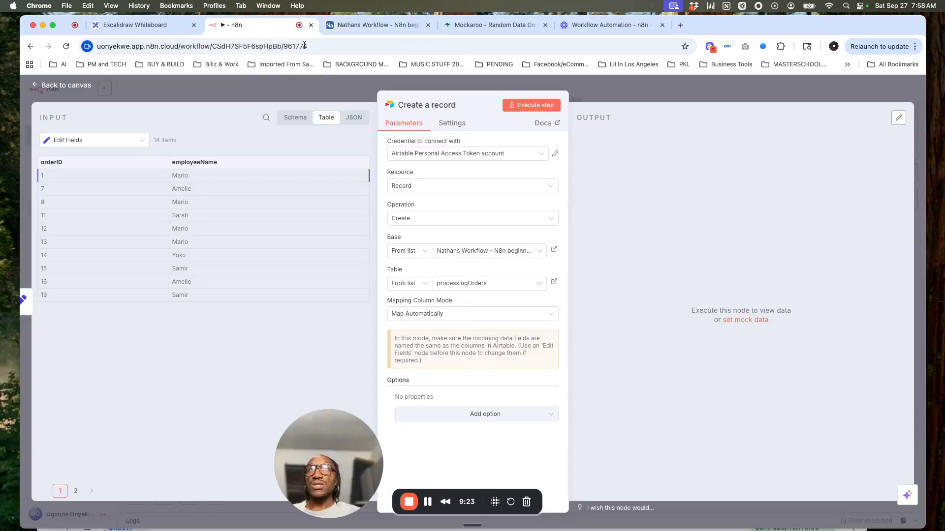
click(512, 109)
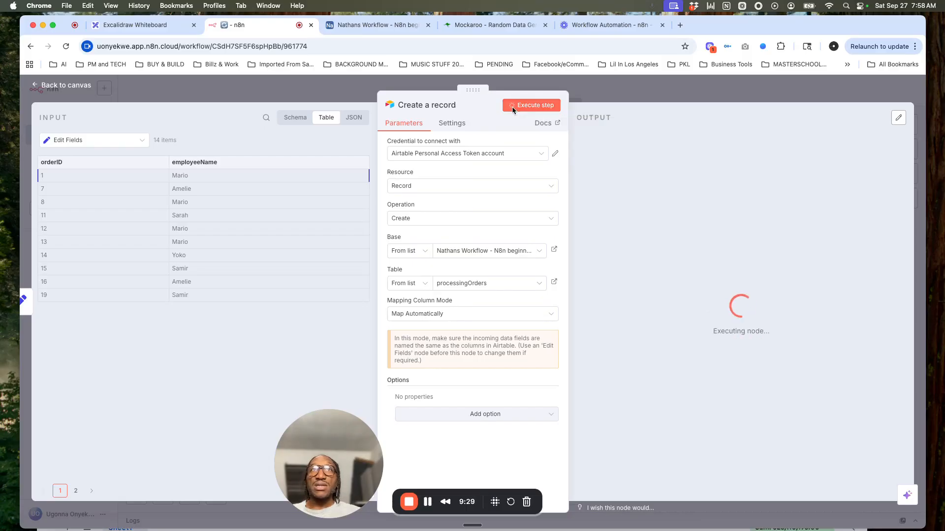
click(372, 25)
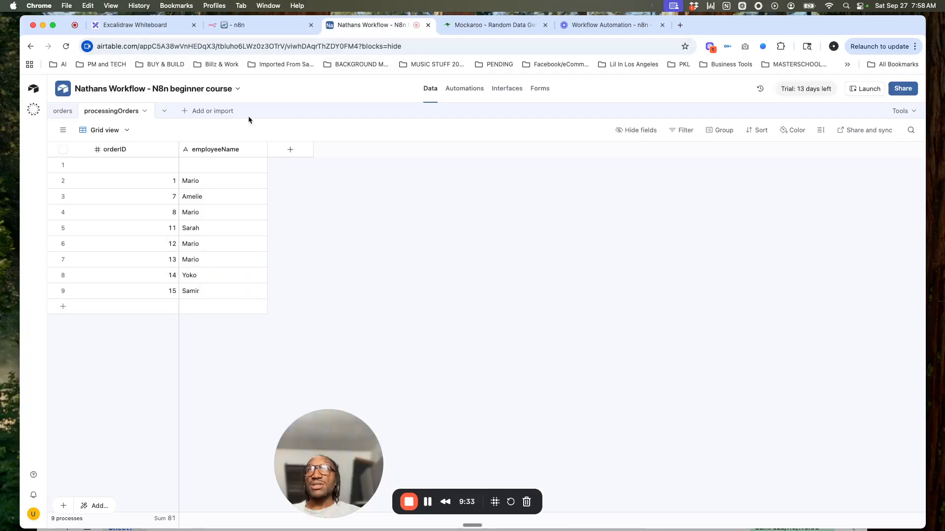
click(268, 26)
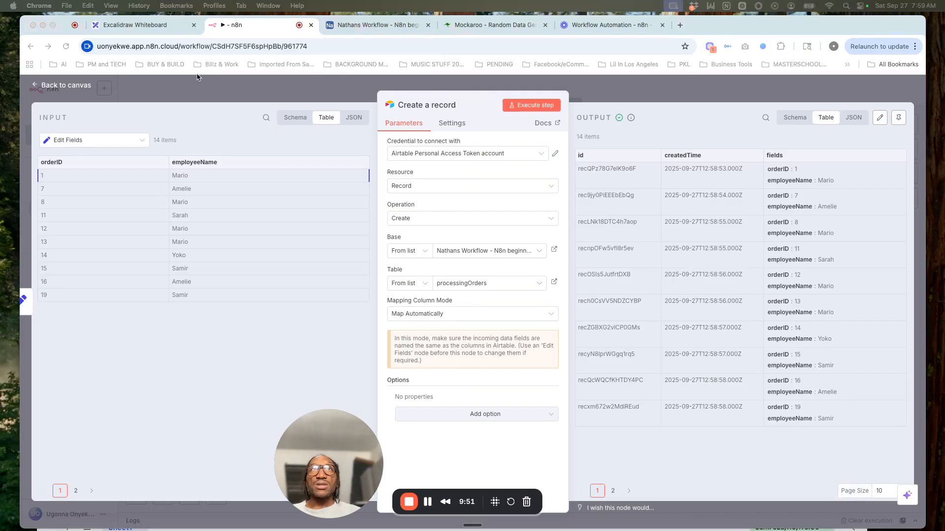
click(589, 88)
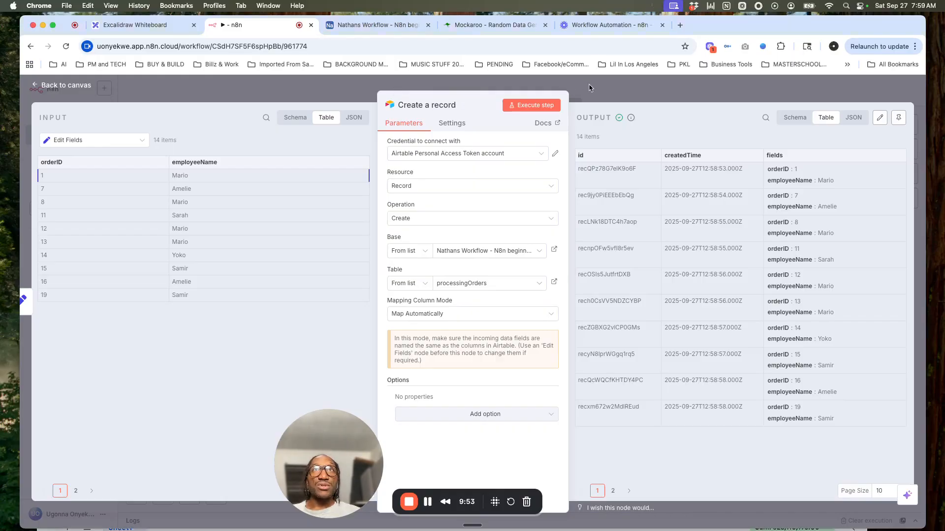
click(589, 88)
Shift Create a record left and search 'code' for a new node on the If false branch.
mouse_move(756, 268)
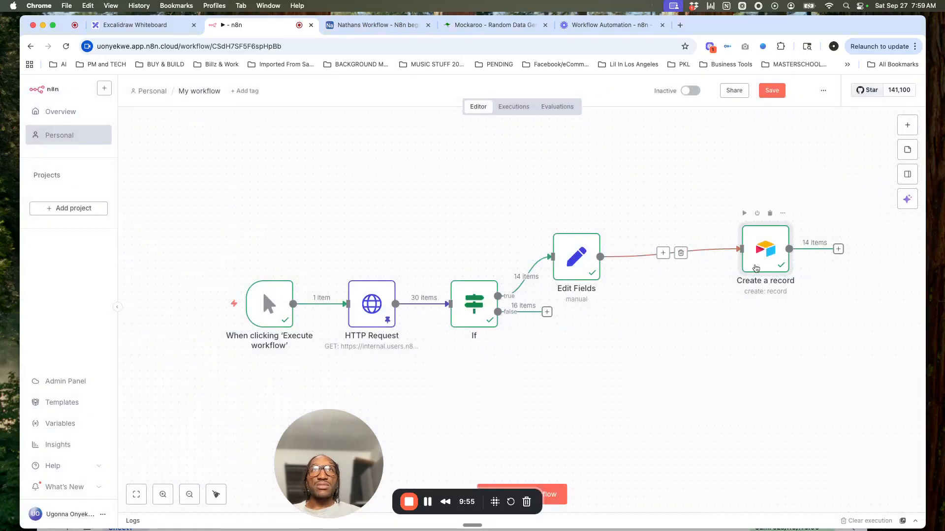
drag(755, 268, 699, 276)
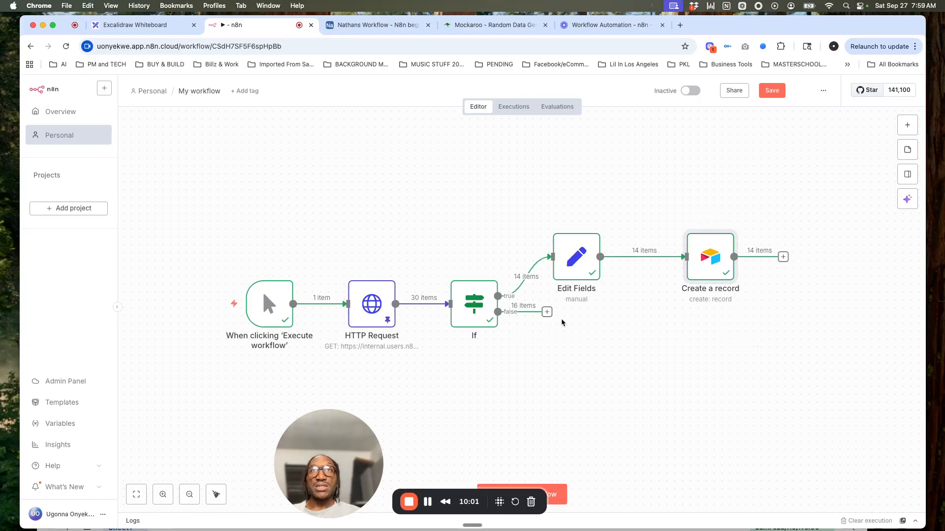
drag(545, 315, 541, 333)
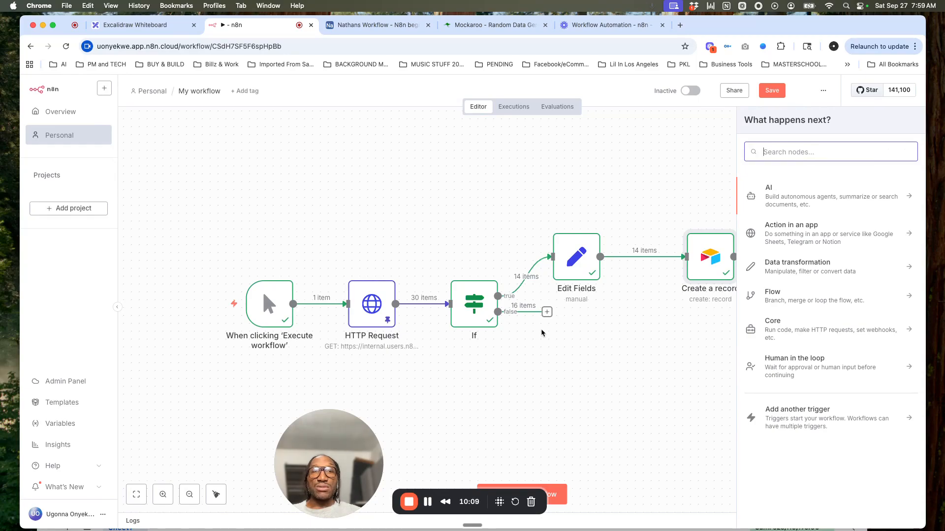
text(co)
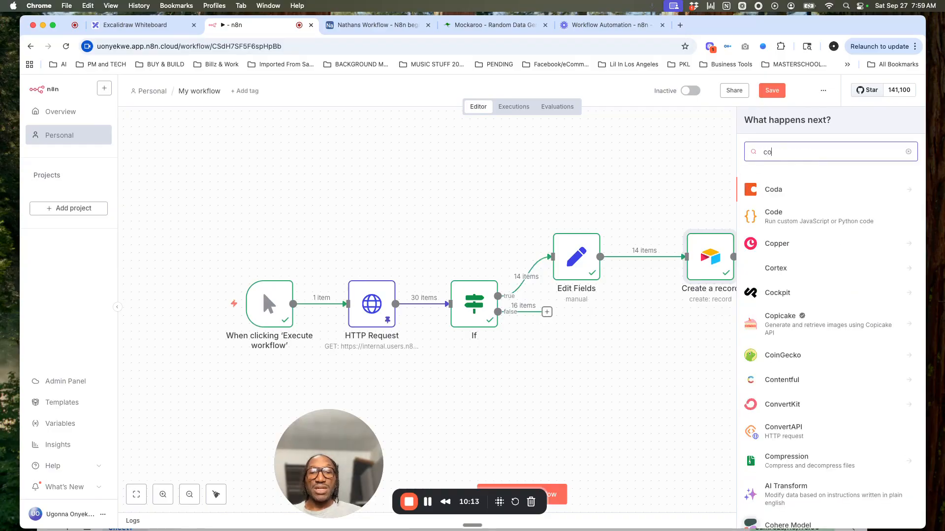
text(de)
Add a Code node to the If false branch and delete all its sample code.
click(783, 191)
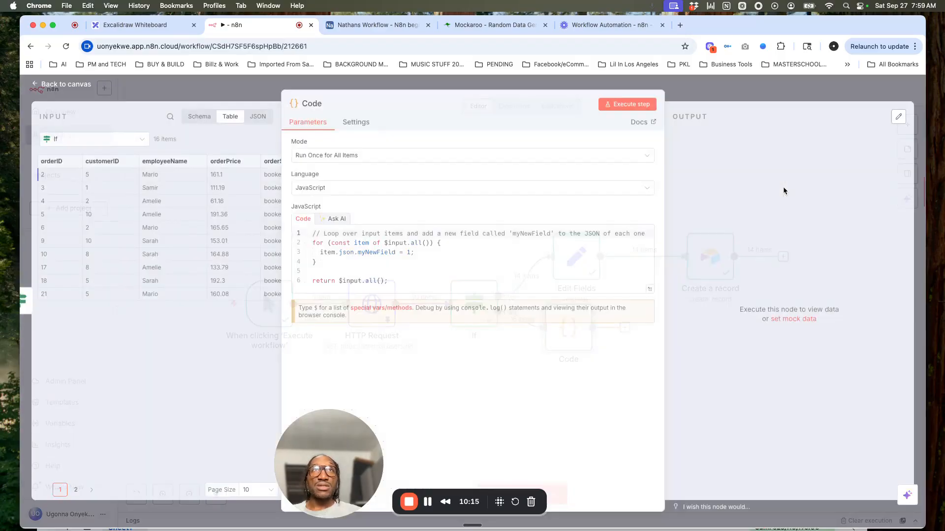
click(397, 283)
triple_click(397, 283)
drag(397, 282, 310, 234)
key(BackSpace)
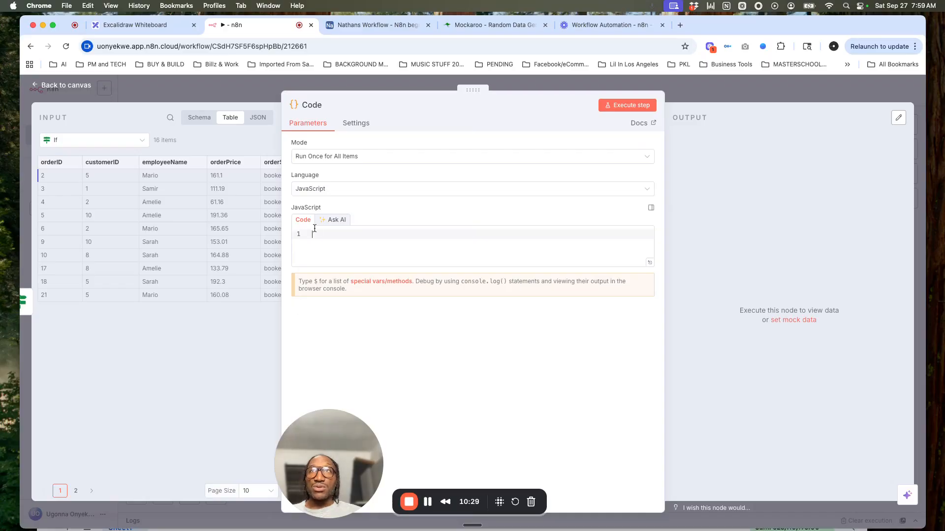
Switch to the Ask AI tab and focus its prompt box.
click(334, 220)
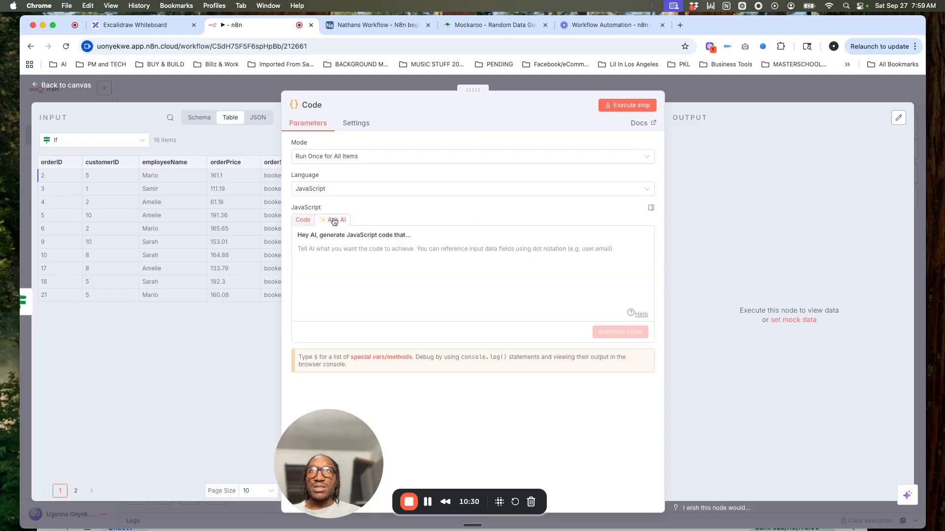
click(303, 222)
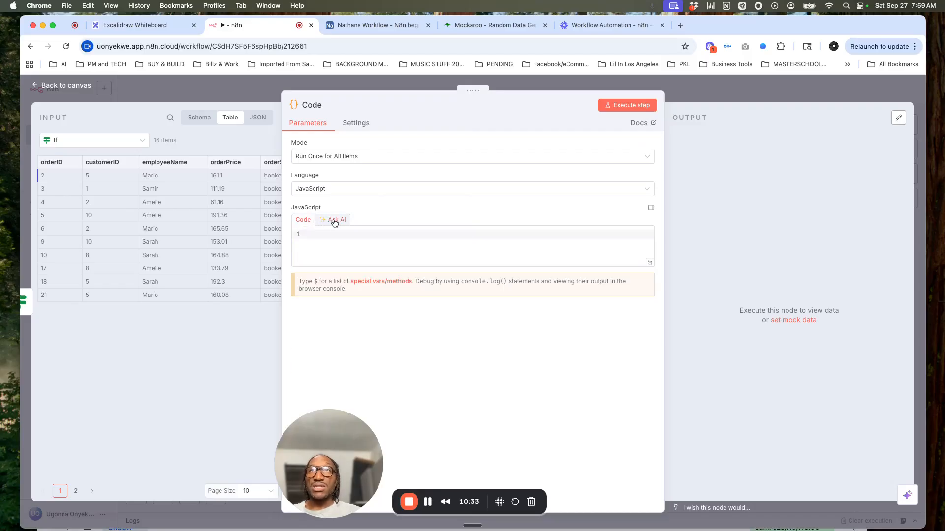
click(333, 220)
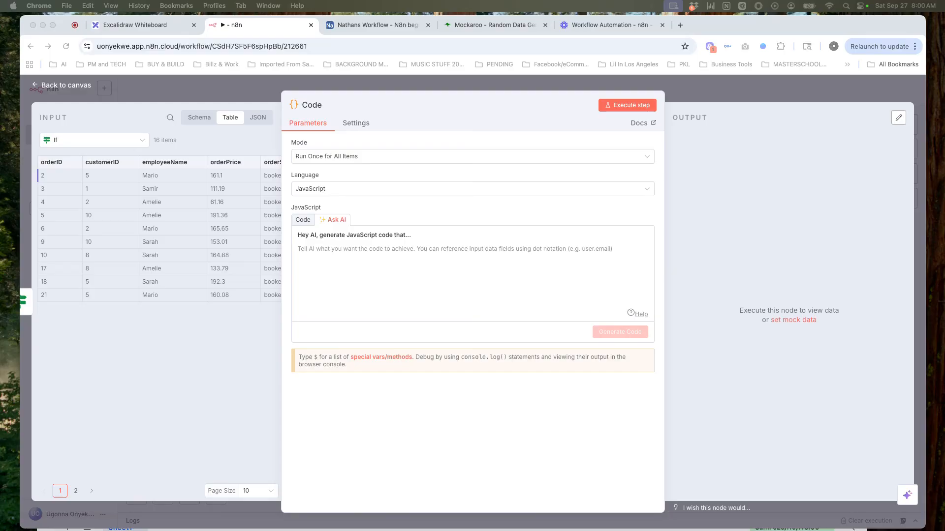
click(409, 284)
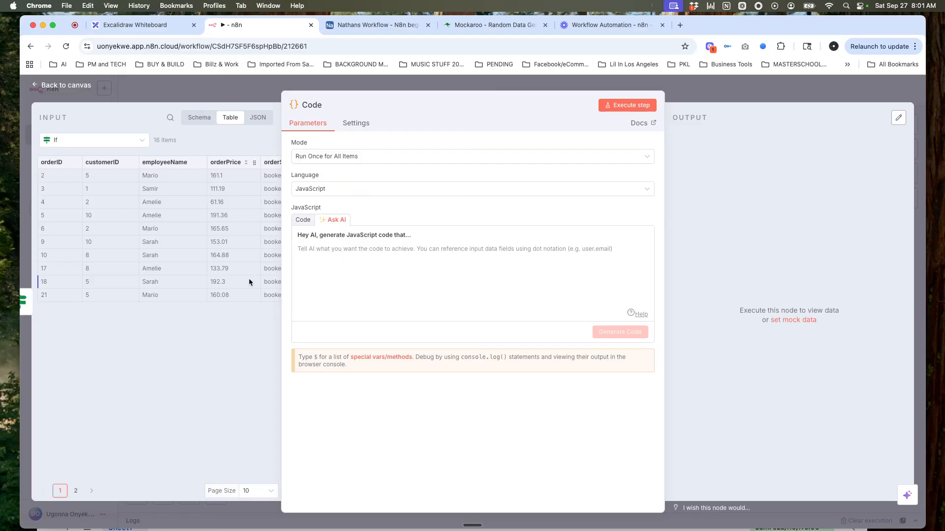
scroll(249, 281, right, 3)
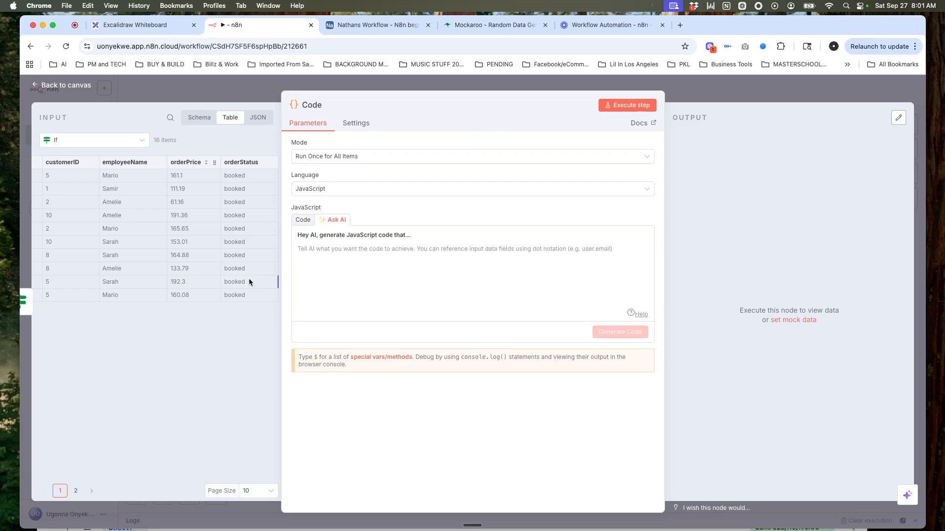
scroll(249, 282, right, 1)
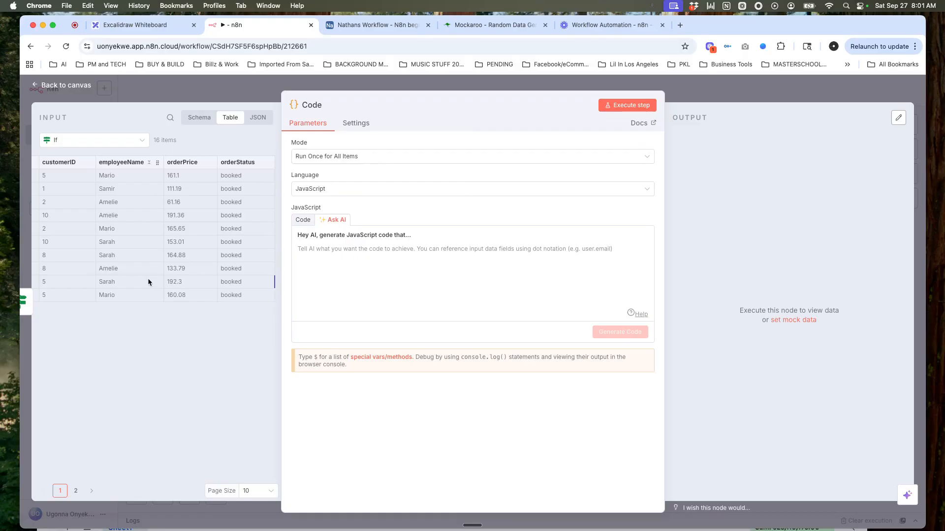
scroll(131, 299, left, 3)
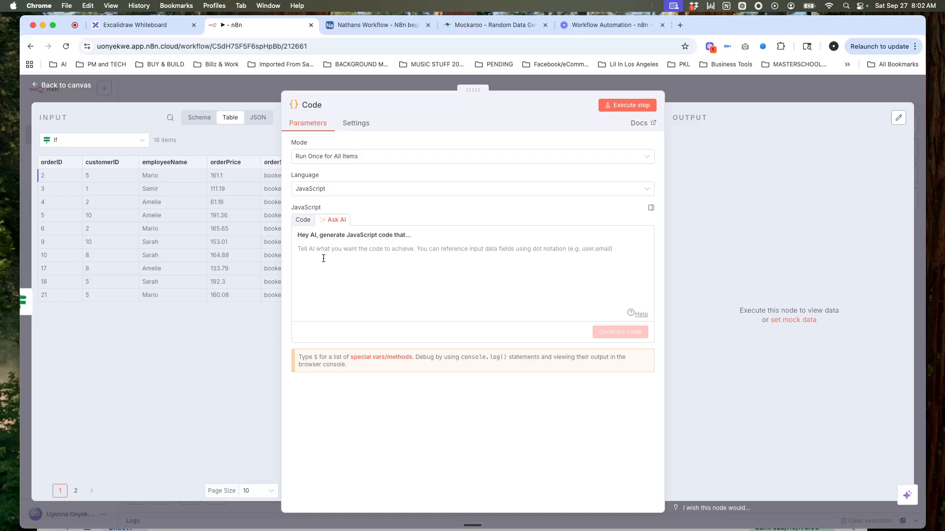
Paste the booked-order count and orderPrice sum prompt, generate and replace the code, then run it.
text(I would like to get a JSON object with the the type and value being the total number of orders booked and then also a sum of all those orders that are booked.)
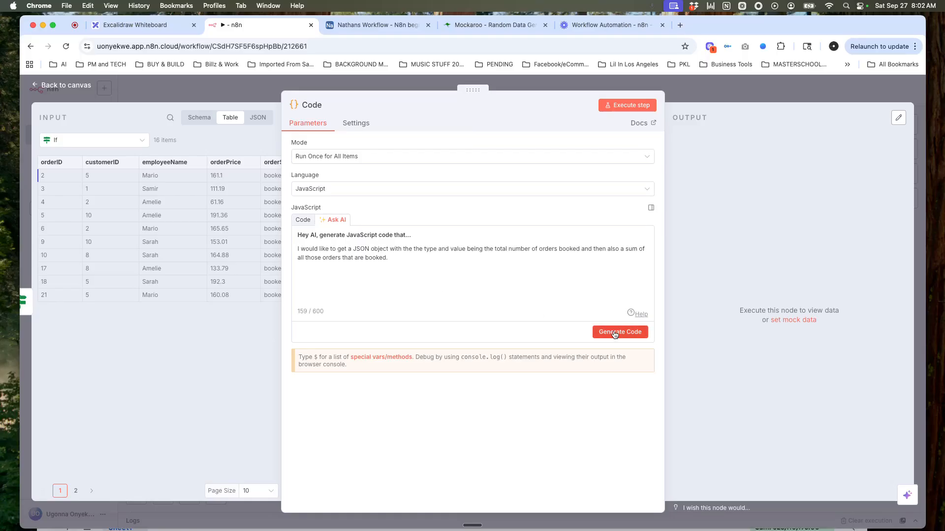
click(413, 250)
click(604, 333)
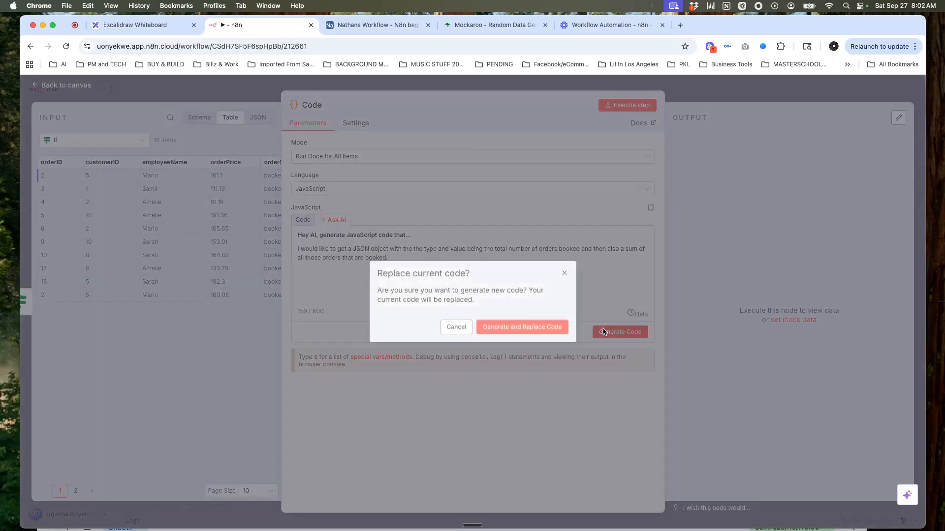
click(540, 327)
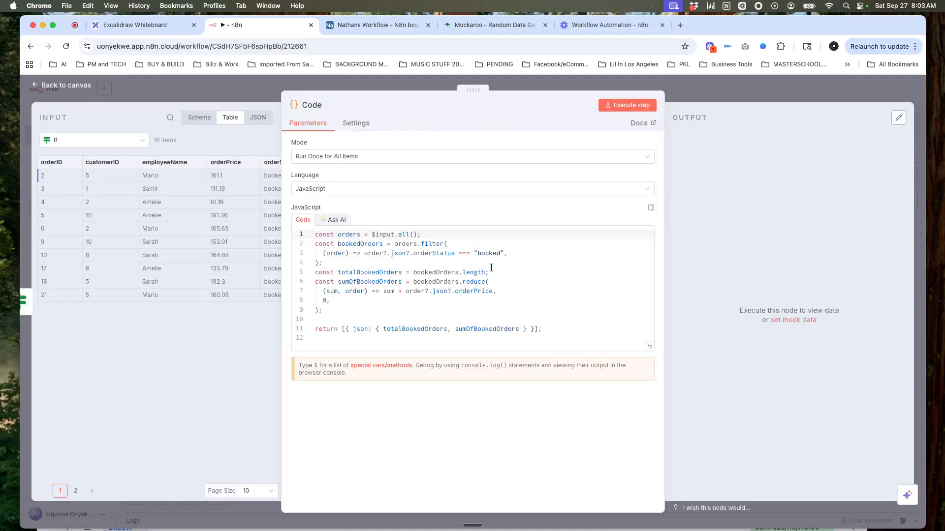
click(609, 108)
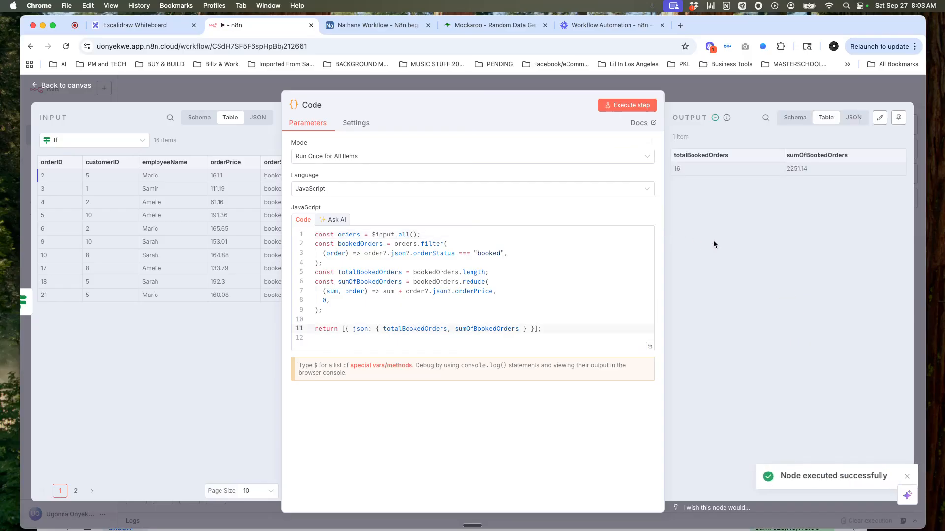
Check the JSON output (16 orders totalling 2251.14), return to the canvas and lower the Code node.
click(854, 119)
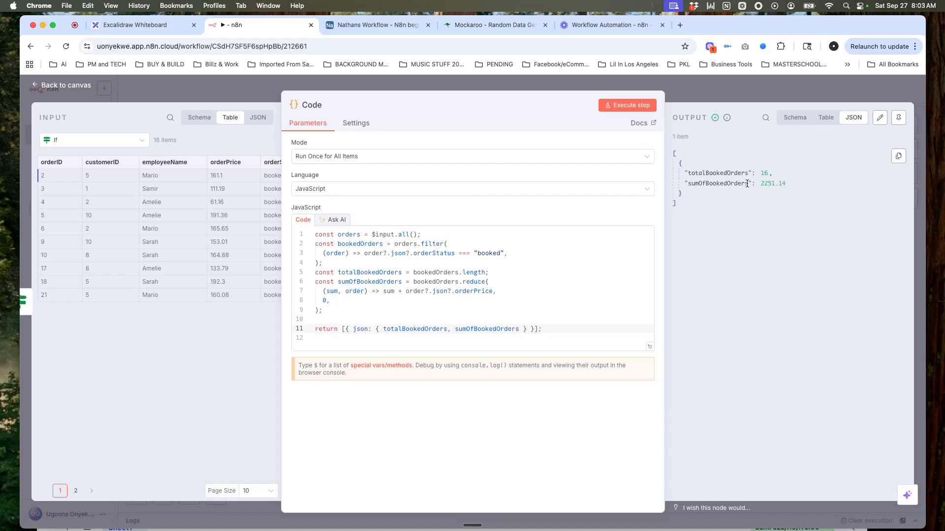
click(863, 93)
drag(566, 338, 571, 350)
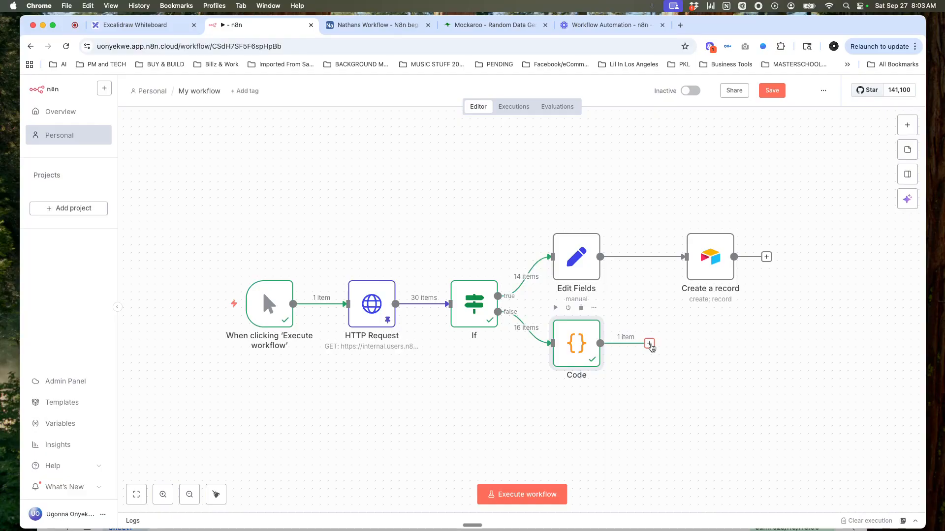
Add a Slack 'Send a message' node after the Code node.
click(650, 345)
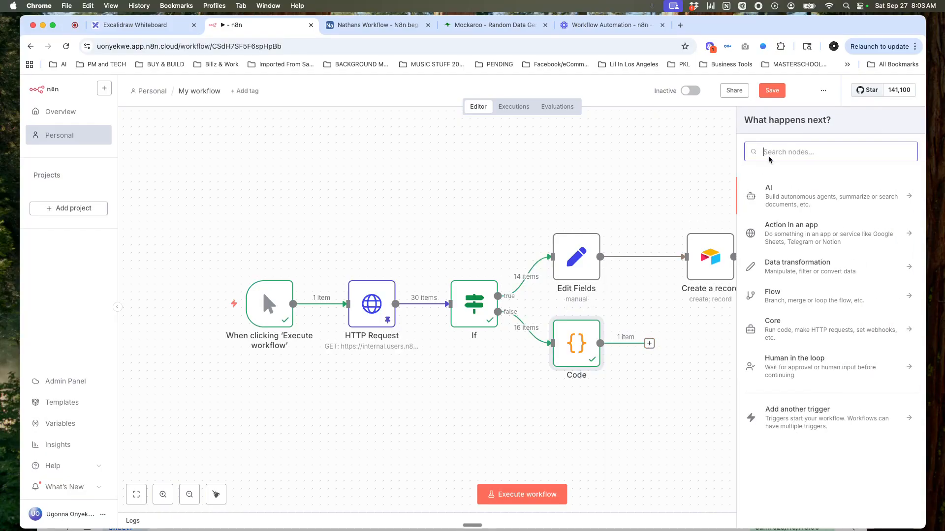
text(sla)
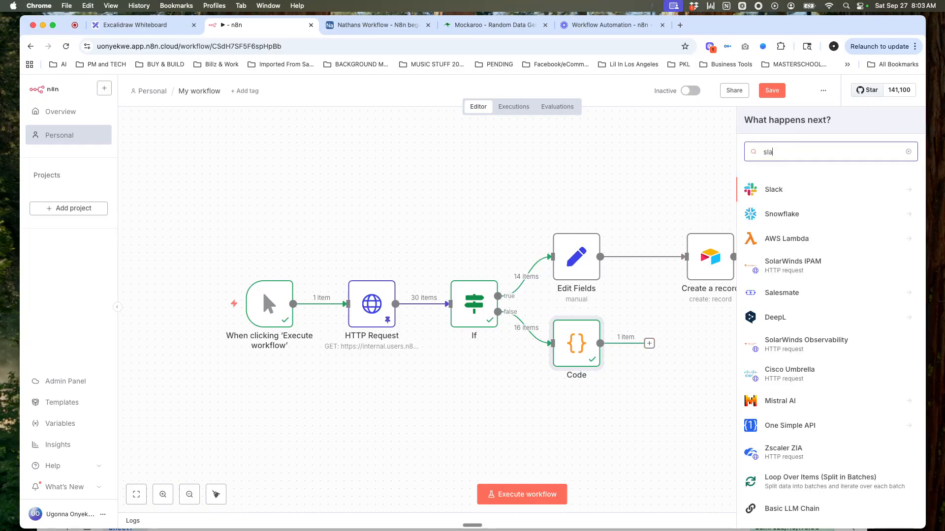
text(ck)
click(768, 190)
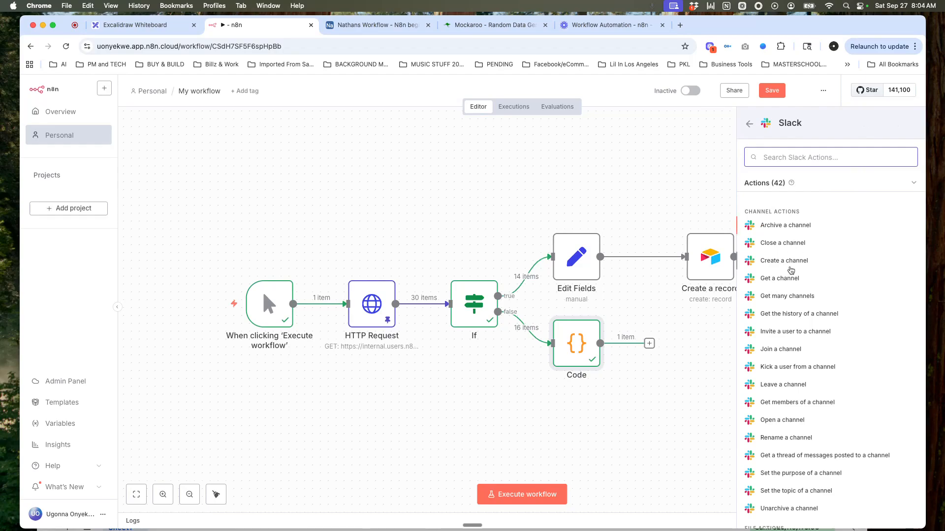
scroll(795, 383, down, 3)
scroll(795, 383, down, 2)
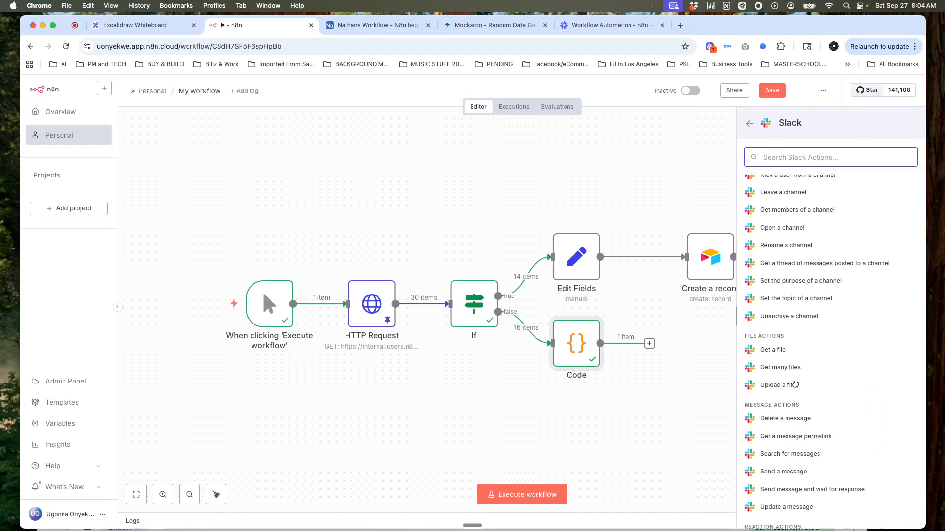
click(789, 431)
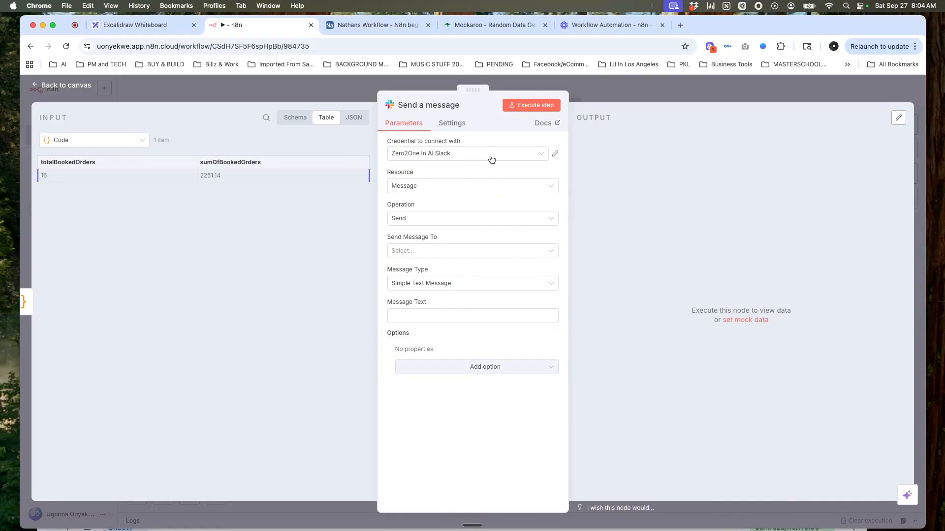
Send the Slack message to the all-zero-2-one-in-ai channel, with Message Text as an expression.
click(556, 155)
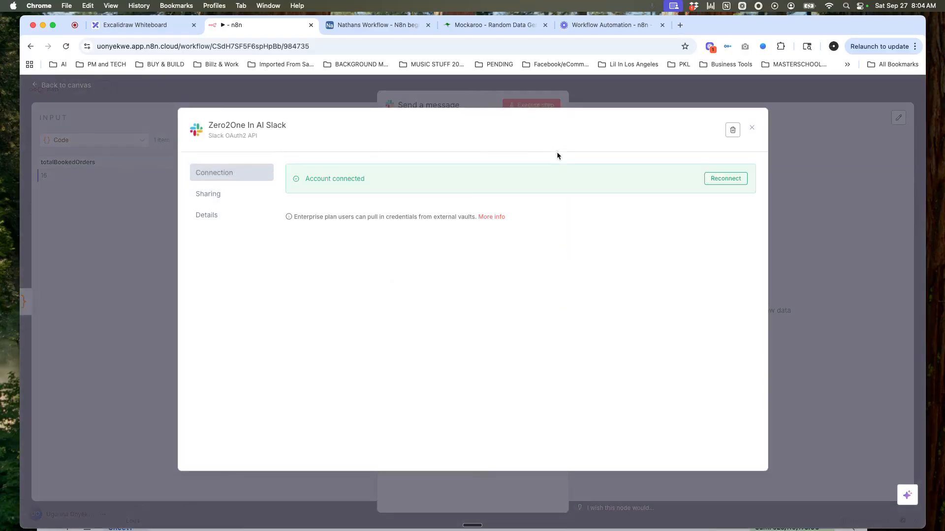
click(751, 128)
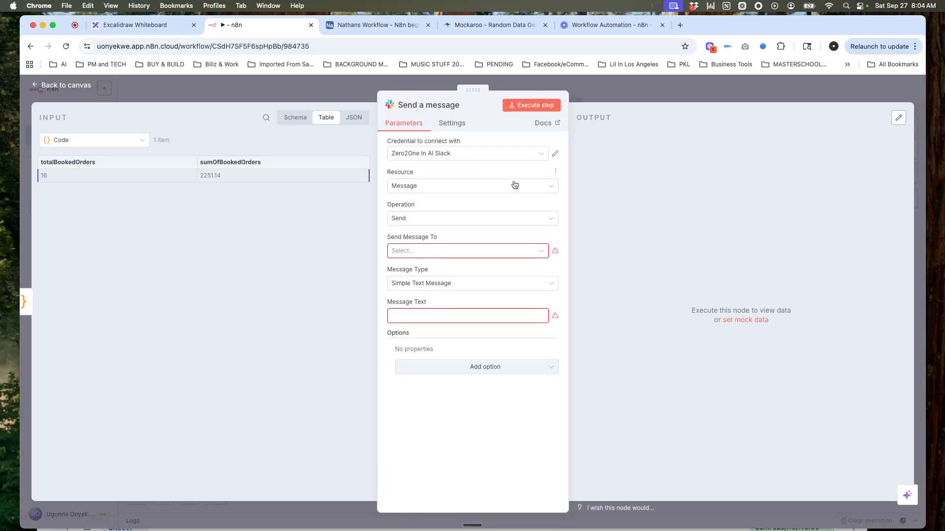
click(431, 255)
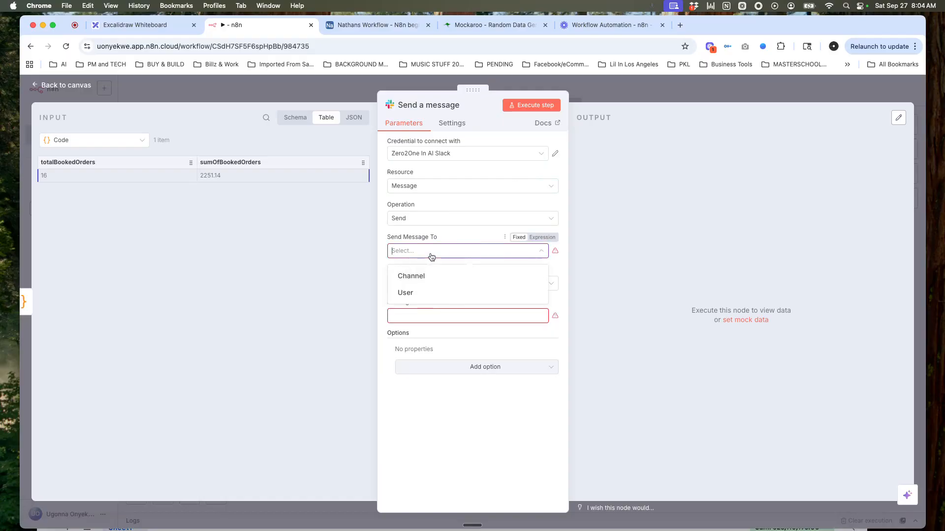
click(419, 276)
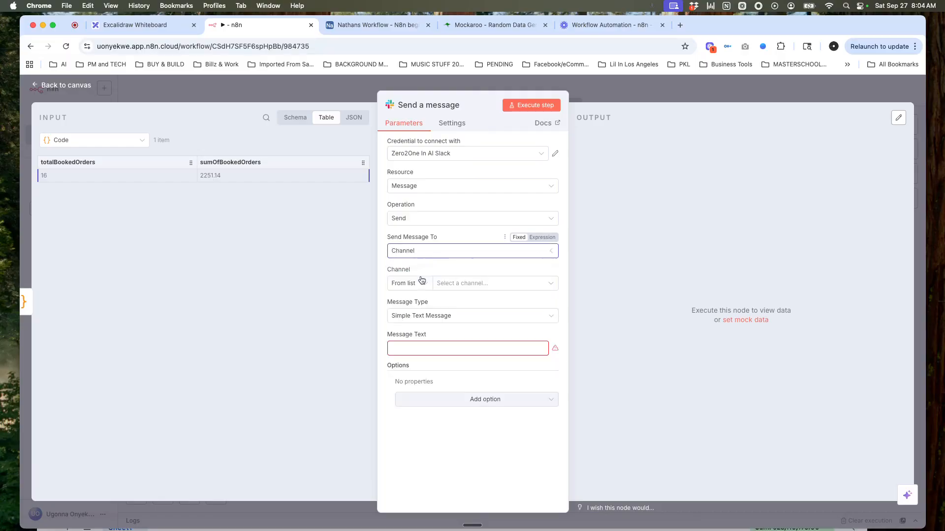
click(466, 285)
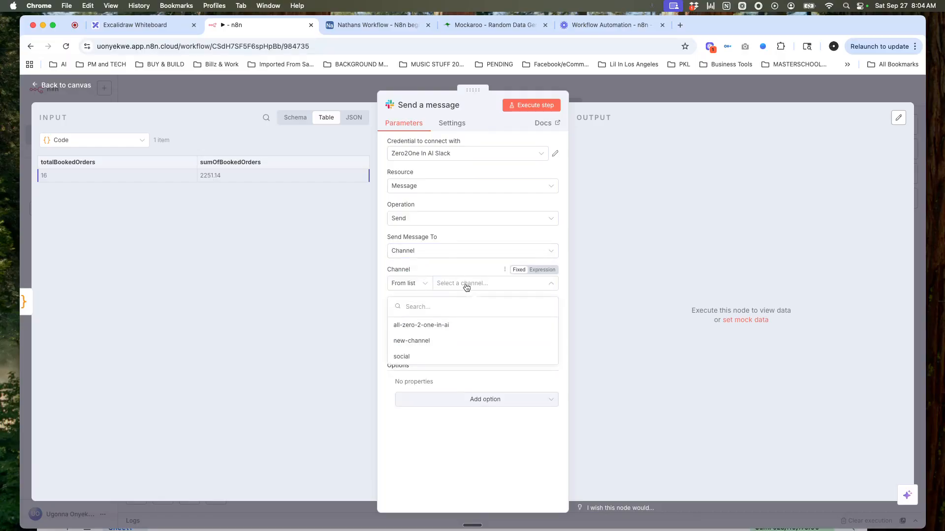
click(443, 327)
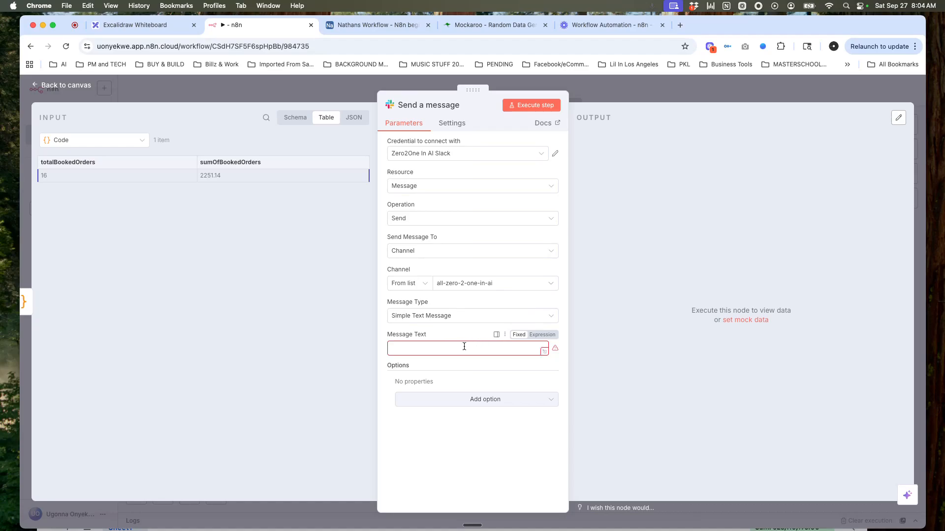
click(542, 335)
Set Message Text to 'This week we've {{ $json.totalBookedOrders }} booked orders with a total value of {{ $json.sumOfBookedOrders }}.'.
click(420, 447)
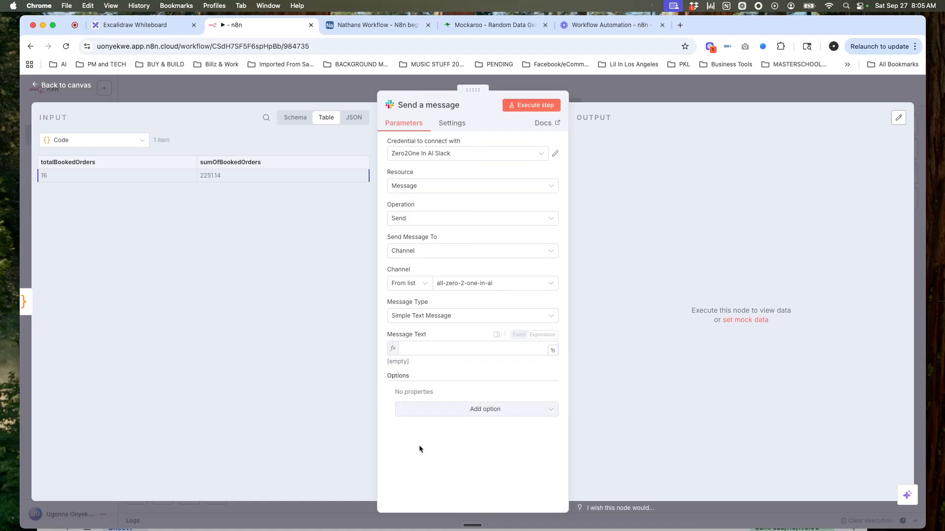
click(417, 351)
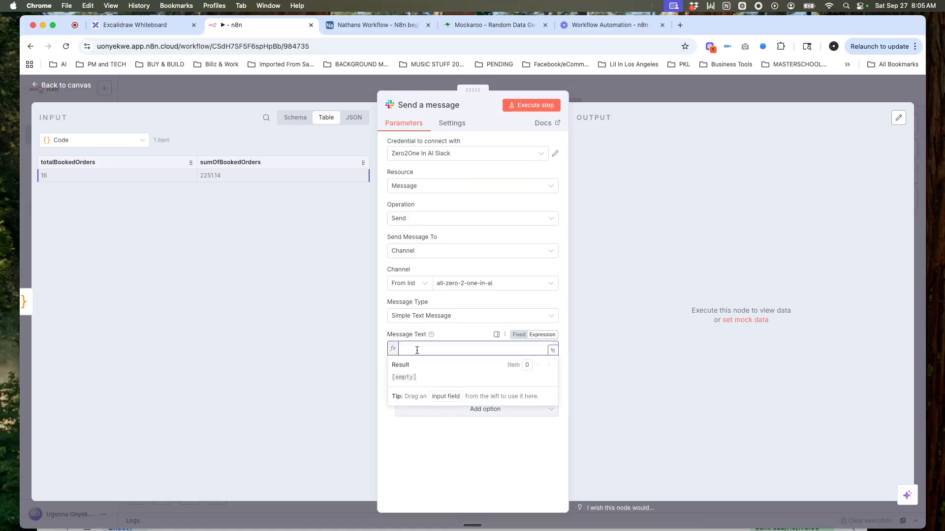
text(This week we've {{ $json.totalBookedOrders }} booked orders with a total value of {{ $json.sumOfBookedOrders }}.)
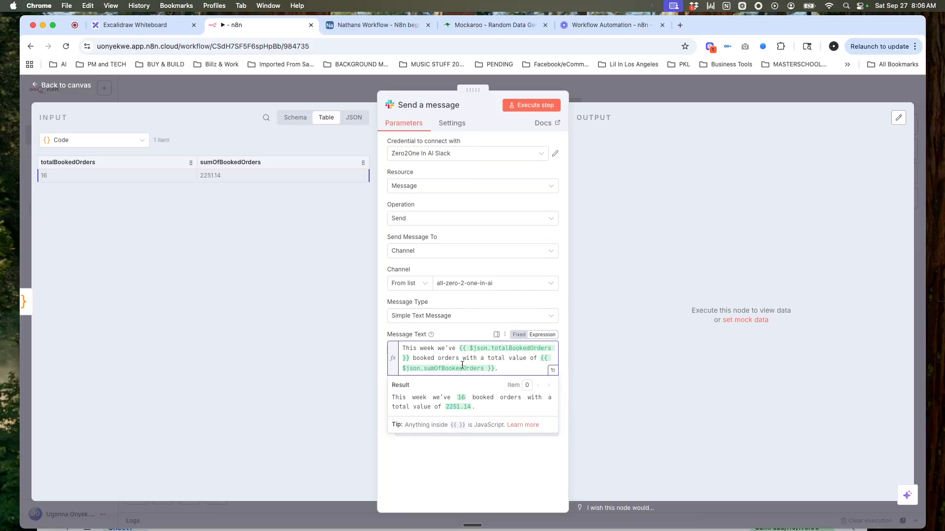
drag(205, 164, 507, 372)
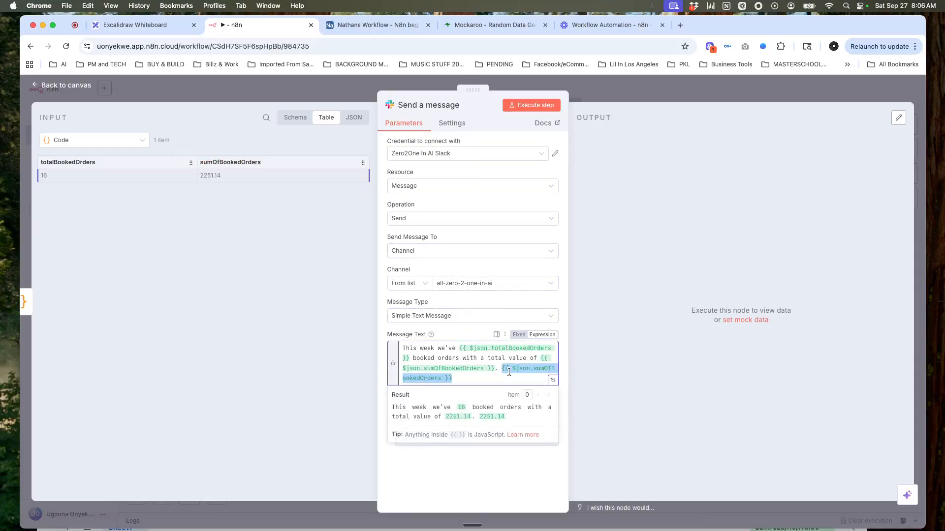
key(BackSpace)
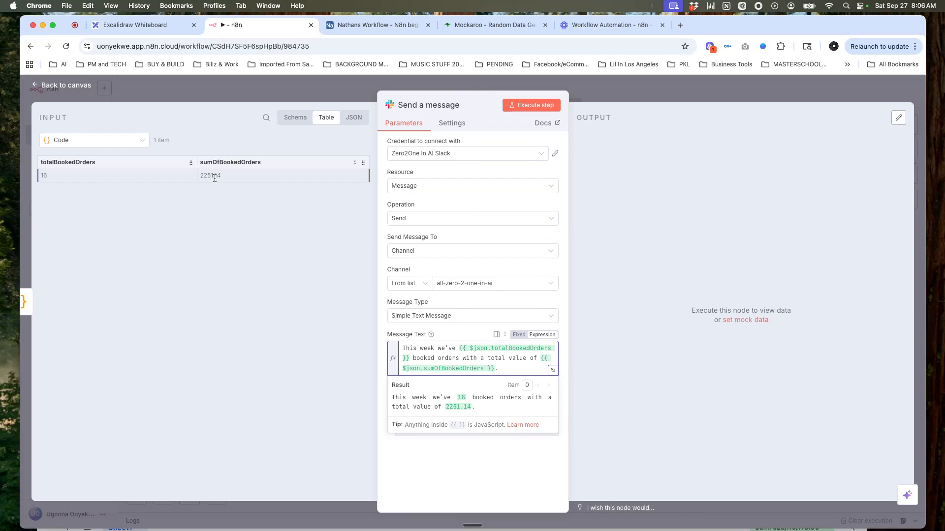
click(450, 468)
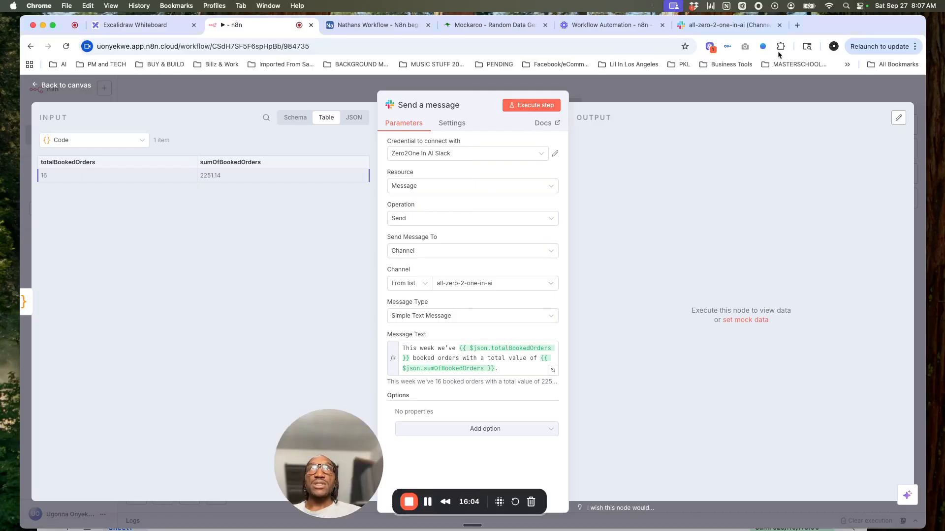
Execute the Slack node and confirm the 16-orders, 2251.14 summary arrived in the channel.
click(740, 27)
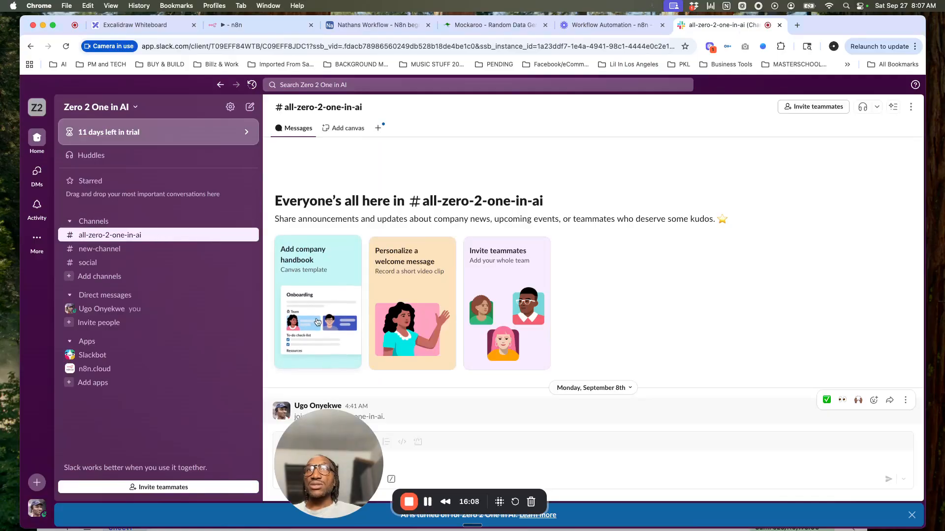
drag(343, 442, 102, 434)
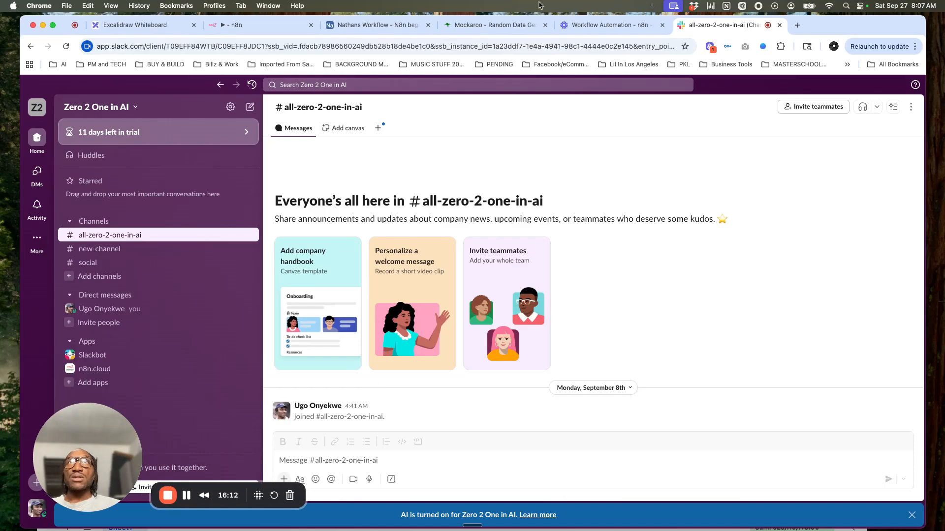
click(290, 26)
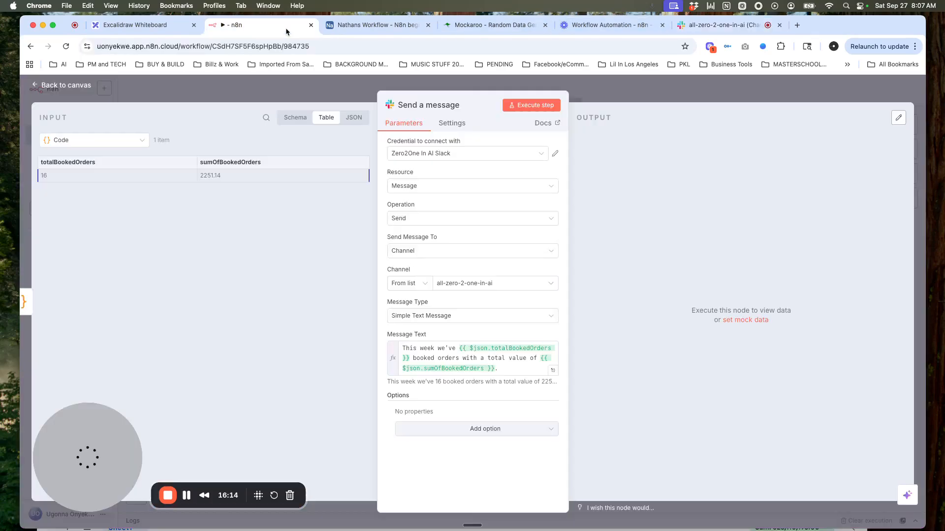
click(519, 106)
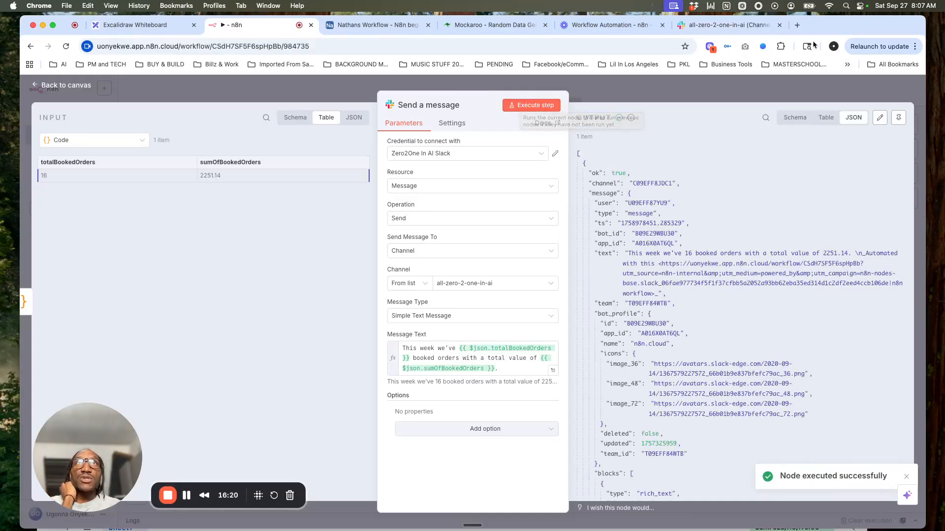
click(741, 27)
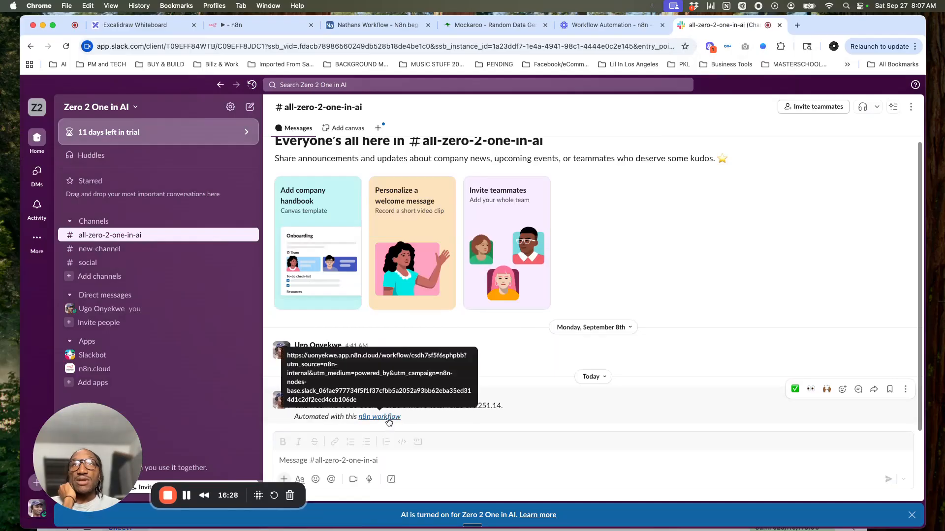
click(389, 418)
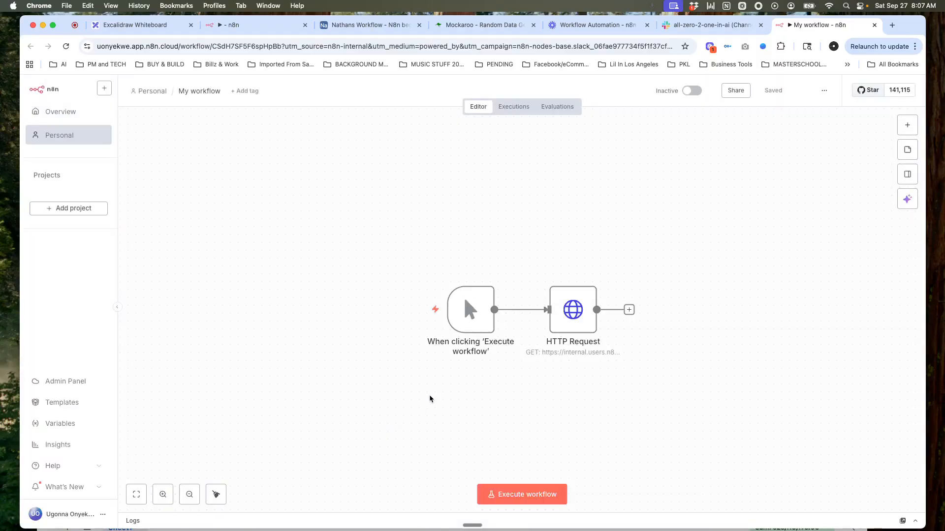
click(273, 27)
Save the workflow and nudge the Create a record node left toward Edit Fields.
click(616, 88)
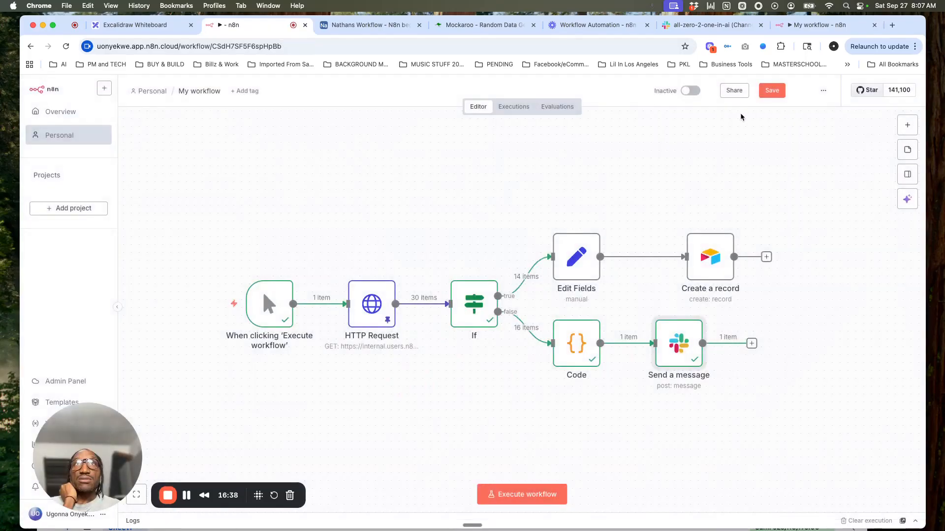
click(767, 91)
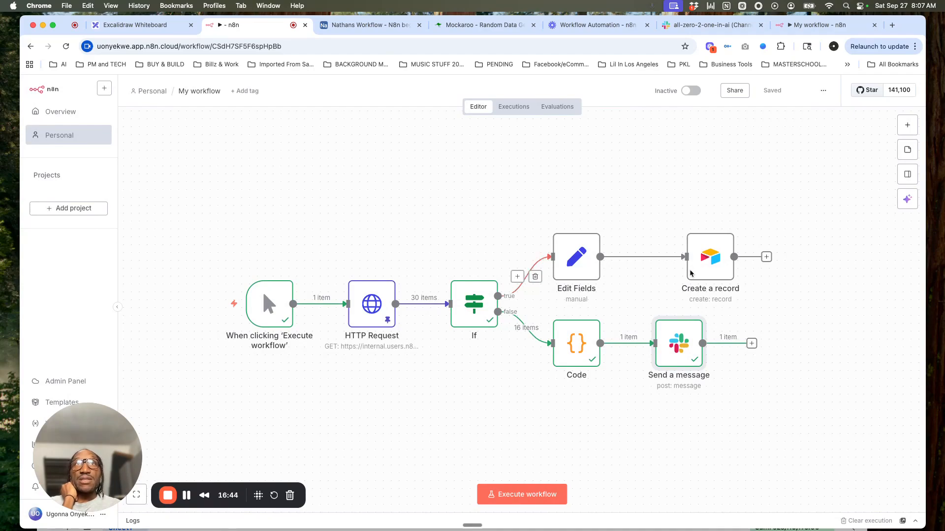
drag(709, 272, 685, 271)
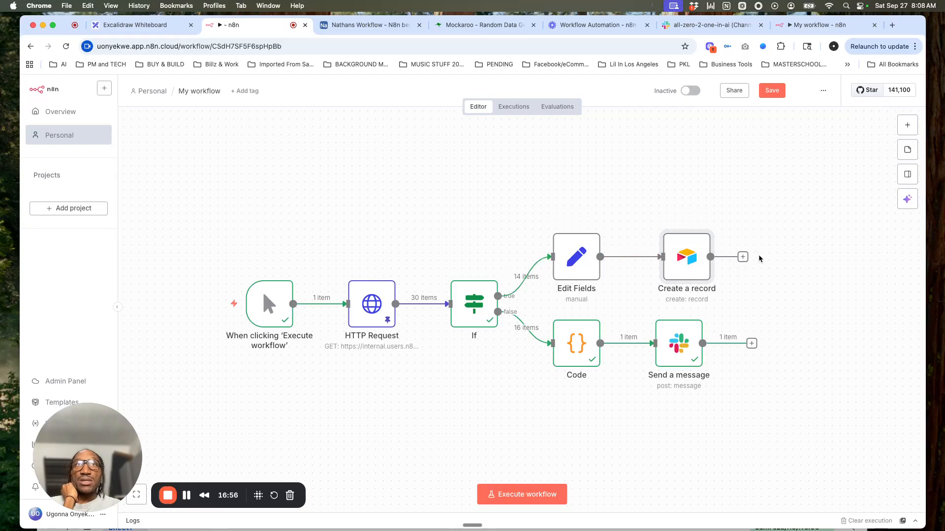
mouse_move(275, 292)
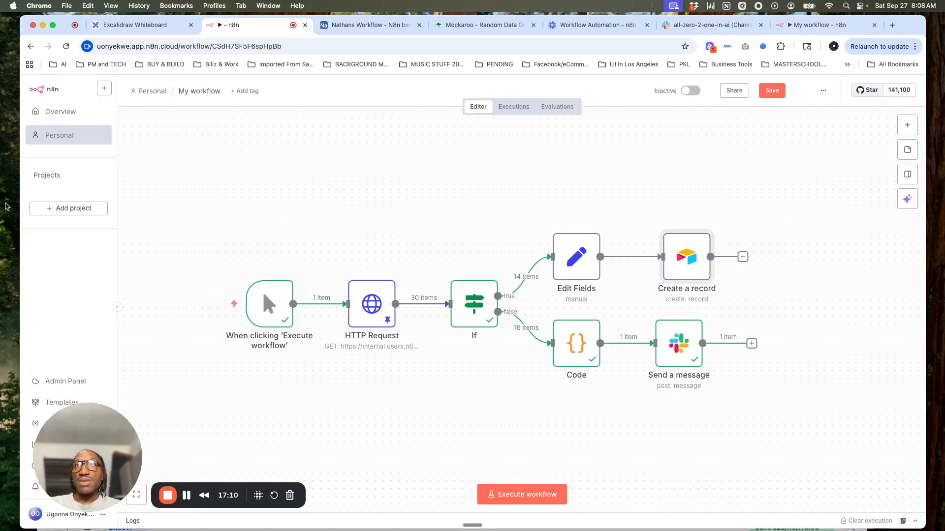
mouse_move(276, 271)
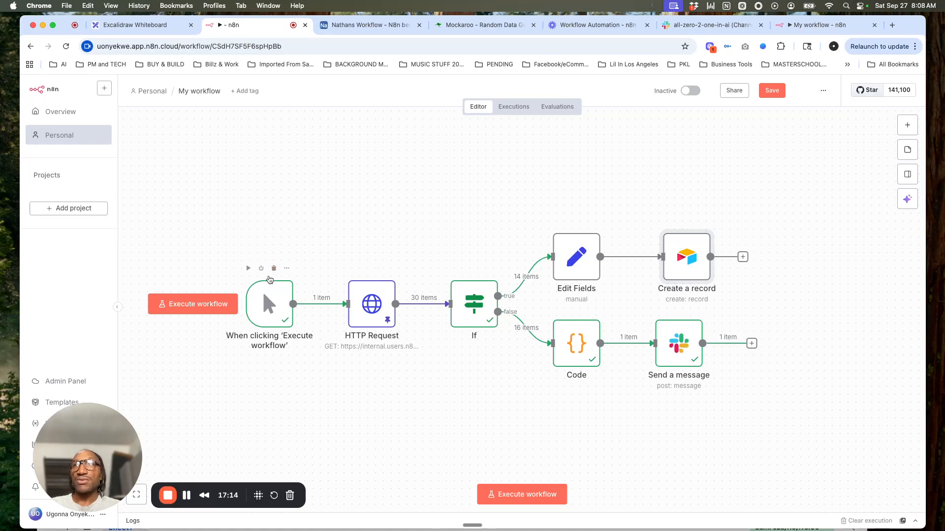
Execute the full workflow and verify the second 16-orders summary in the Slack channel.
click(220, 310)
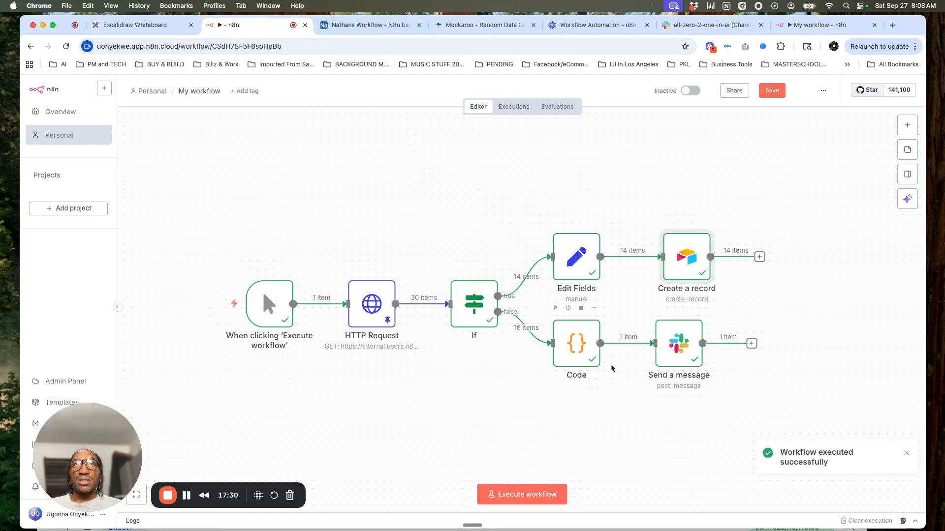
click(693, 25)
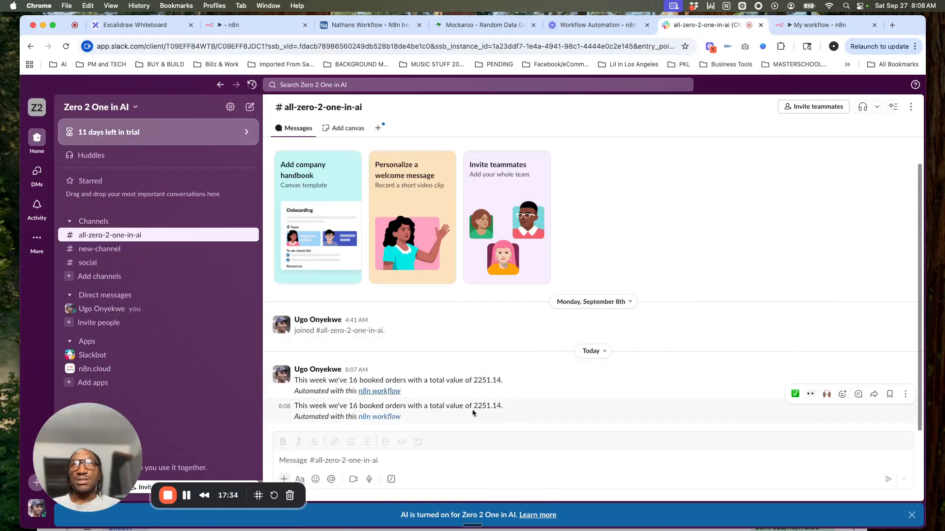
click(282, 26)
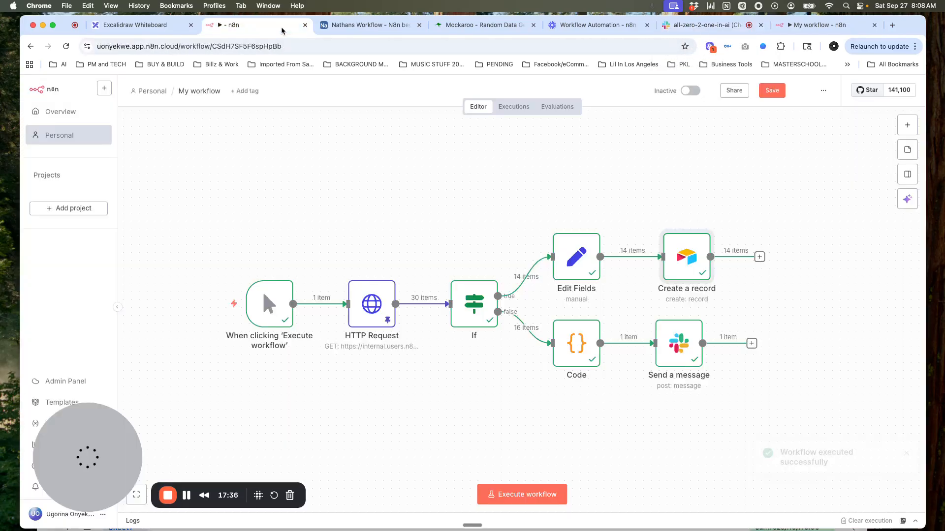
mouse_move(362, 274)
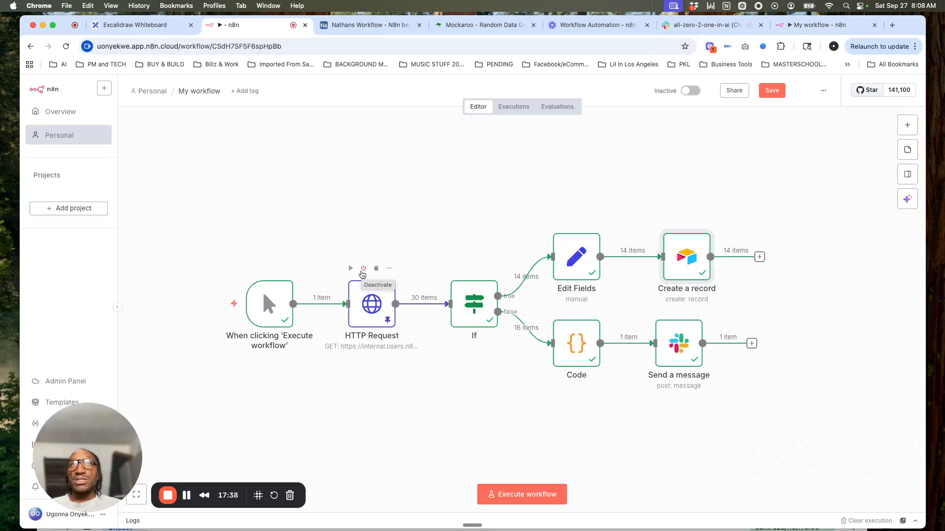